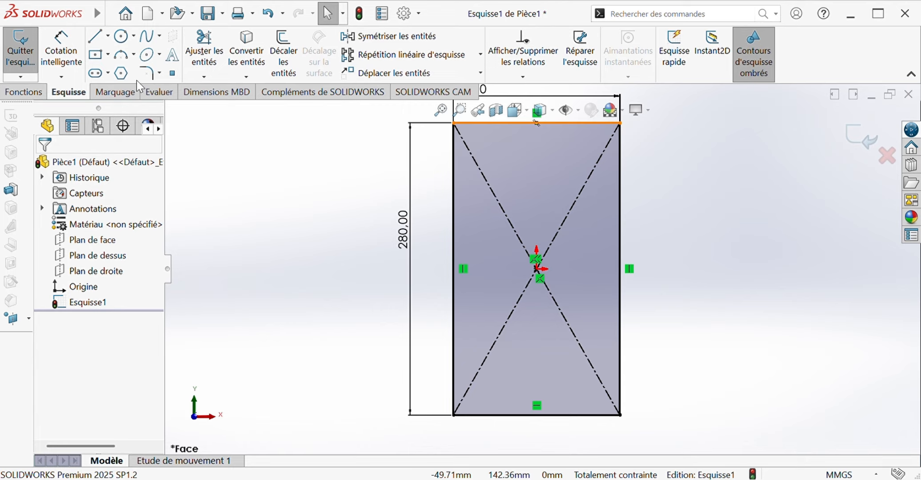
# - Round all four corners of the rectangle with 20 mm sketch fillets
pyautogui.click(148, 73)
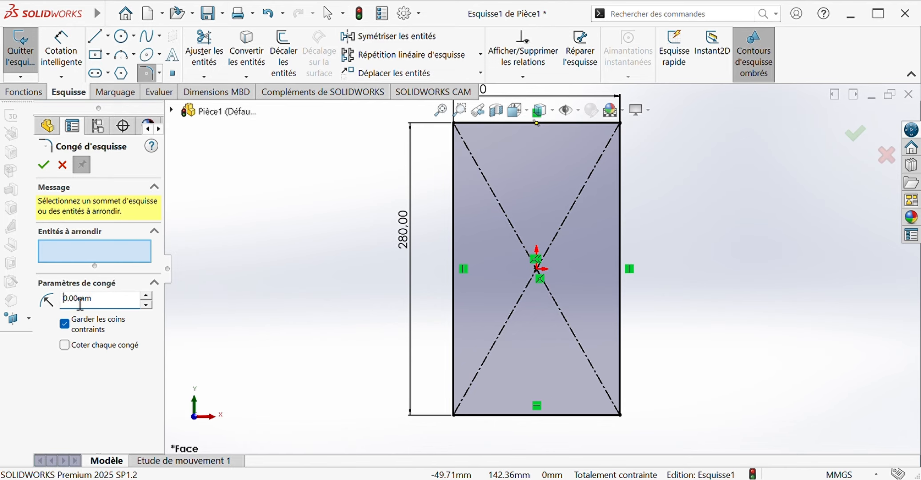
pyautogui.click(454, 124)
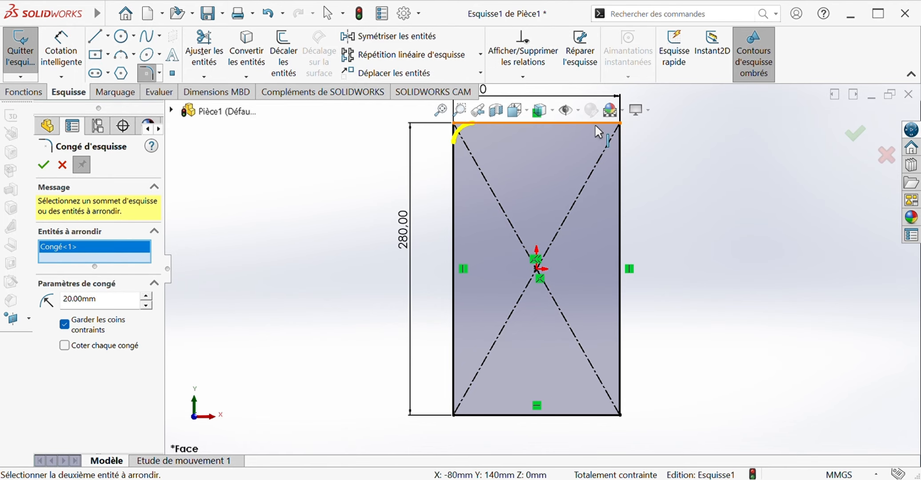
pyautogui.click(620, 124)
pyautogui.click(621, 414)
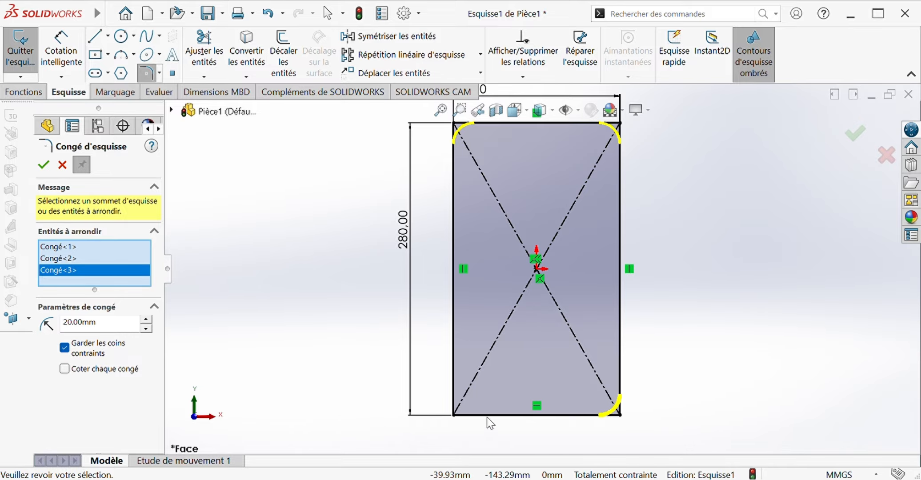
pyautogui.click(454, 415)
pyautogui.click(42, 169)
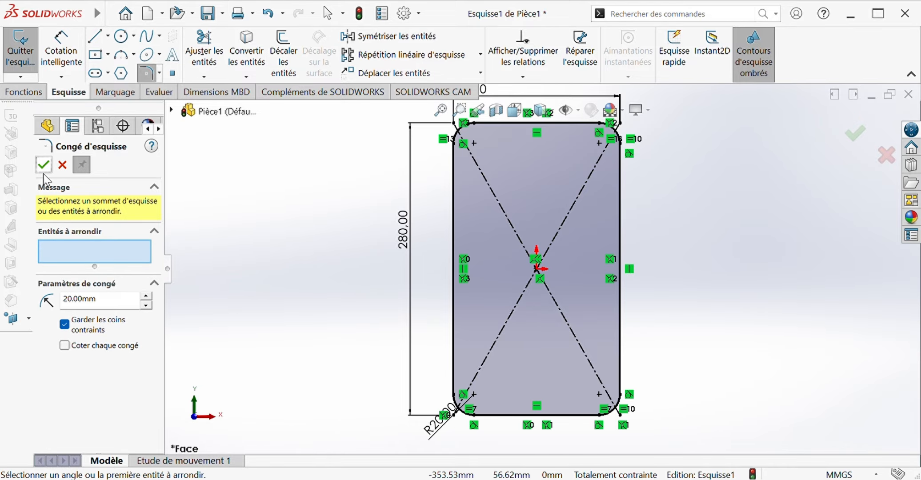
pyautogui.click(43, 166)
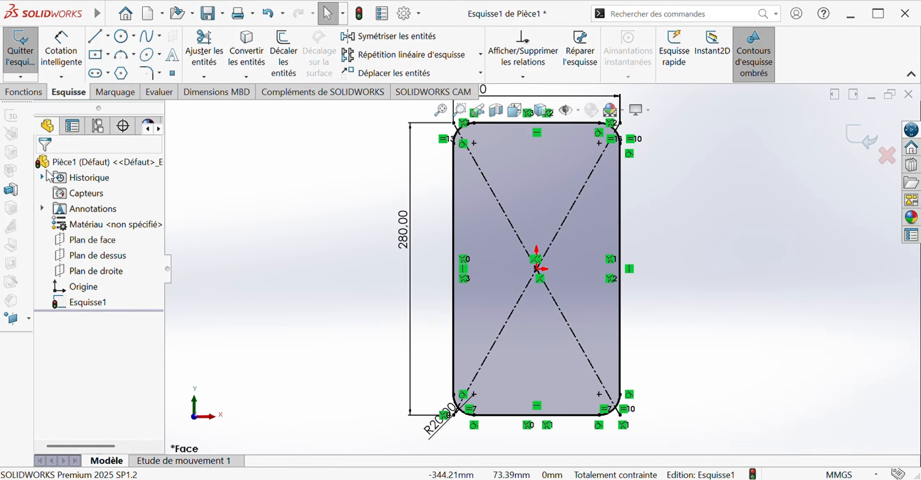
# - Offset the rounded rectangle outward by 20 mm as a closed chain
pyautogui.click(280, 56)
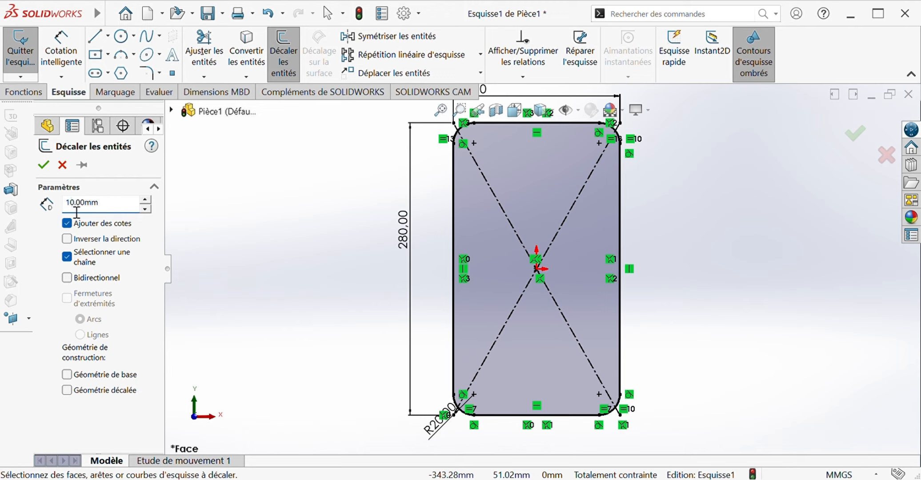
pyautogui.click(454, 216)
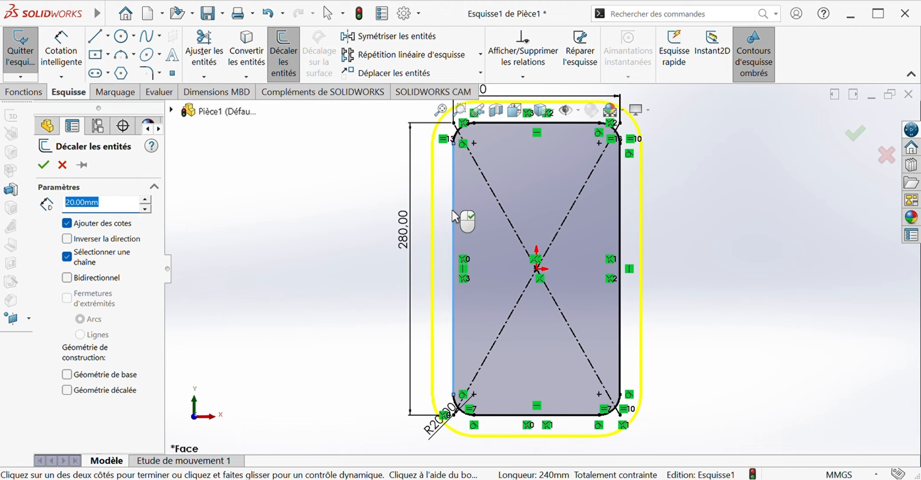
pyautogui.click(44, 165)
# - Try to extrude the sketch by 15 mm with the inner region and outer contour selected, and undo it
pyautogui.click(43, 93)
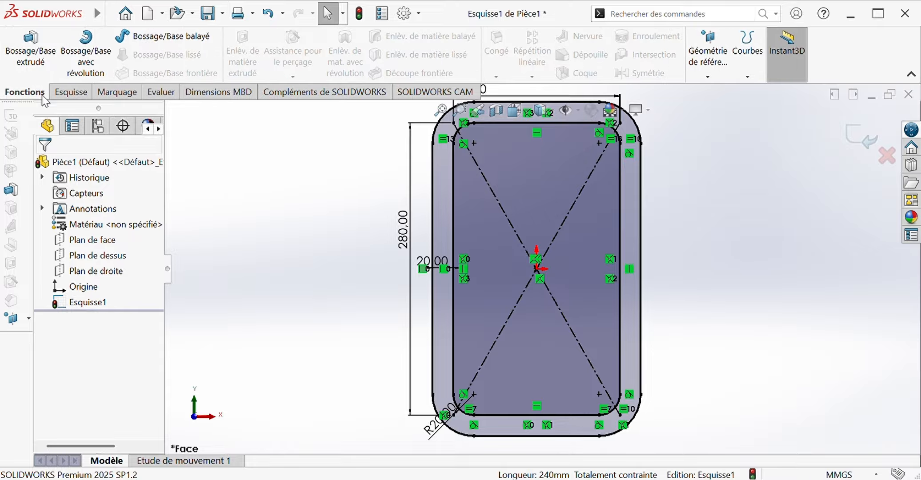
pyautogui.click(30, 49)
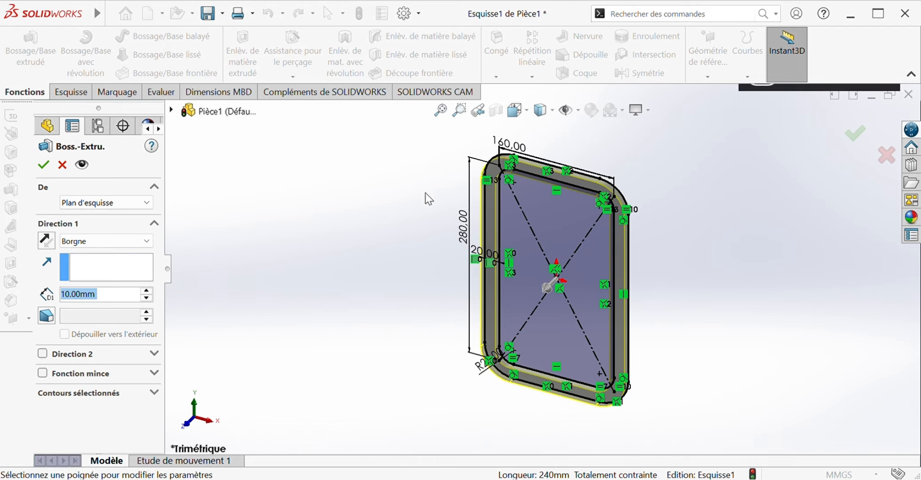
pyautogui.click(155, 393)
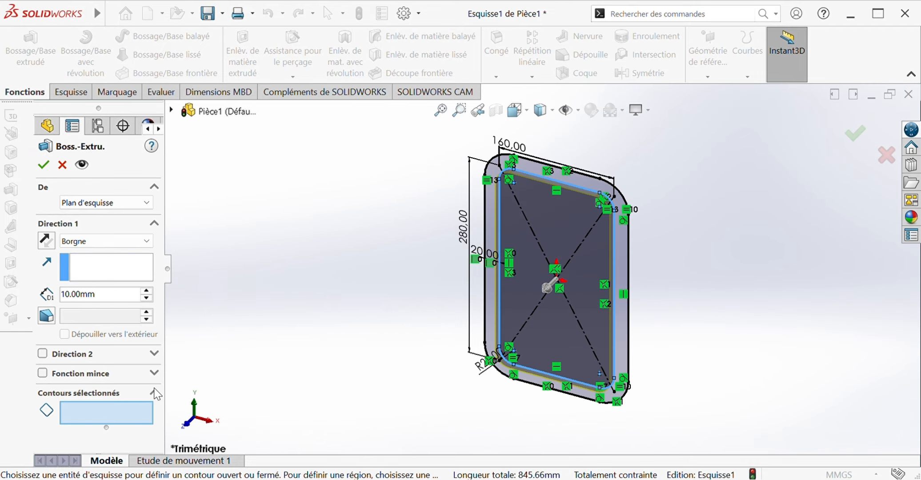
pyautogui.click(507, 228)
pyautogui.click(486, 249)
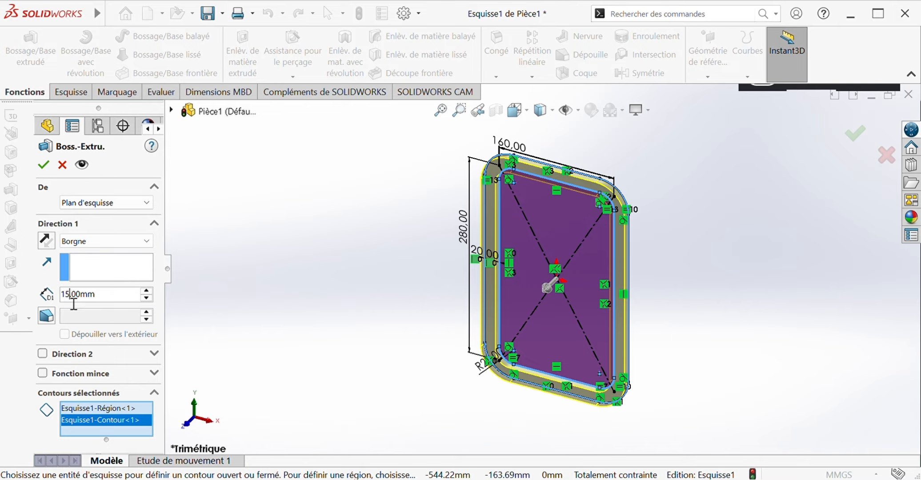
pyautogui.click(43, 165)
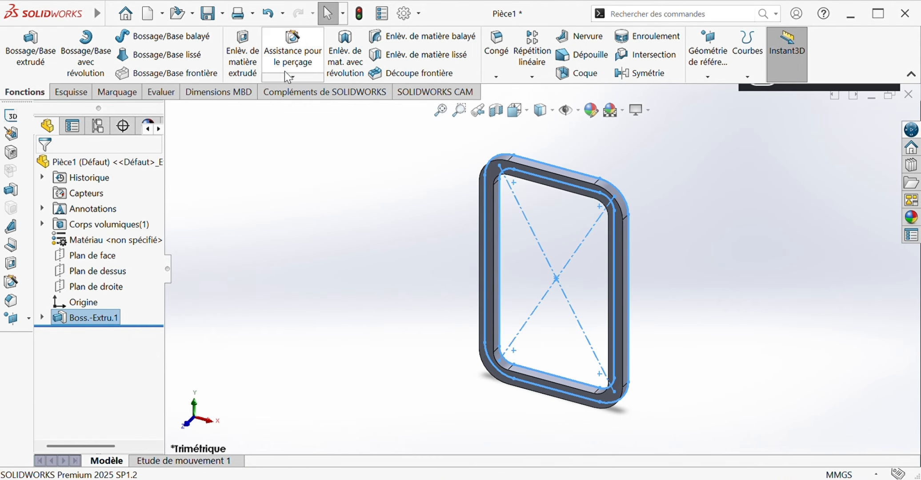
pyautogui.click(268, 14)
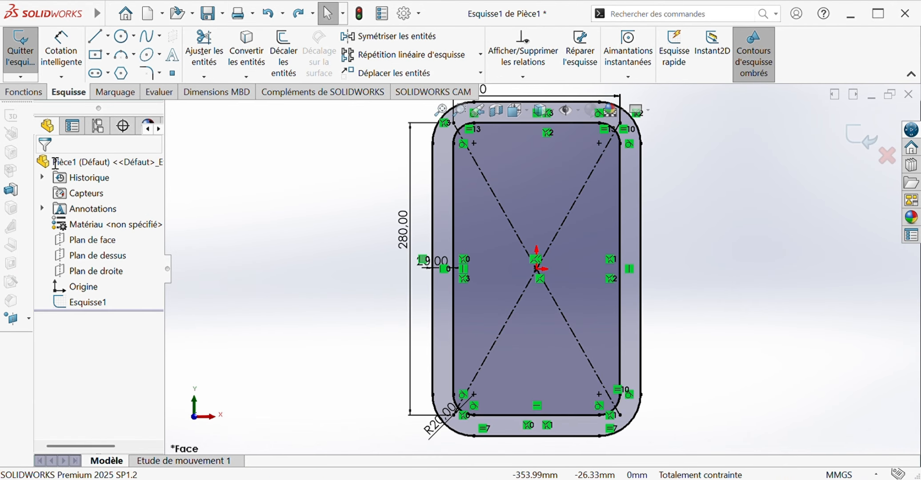
# - Extrude both the inner region and the surrounding ring of the sketch 15 mm into a solid plate
pyautogui.click(24, 92)
pyautogui.click(30, 47)
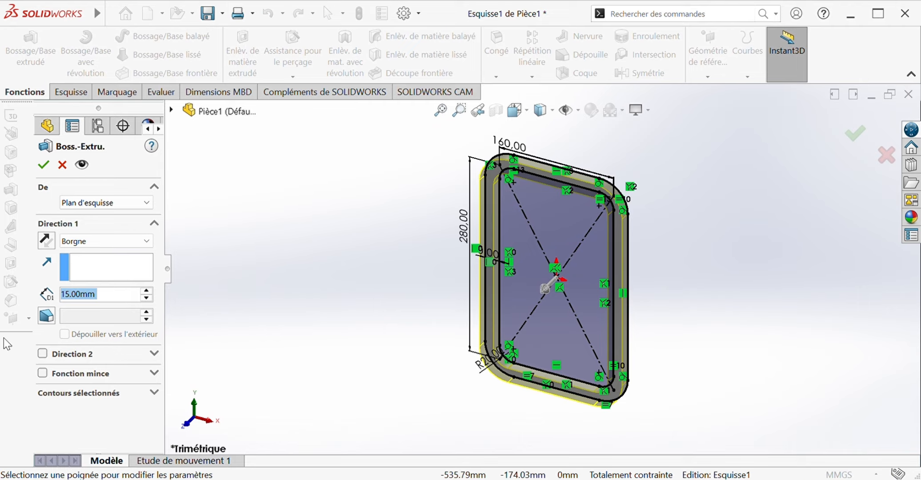
pyautogui.click(151, 393)
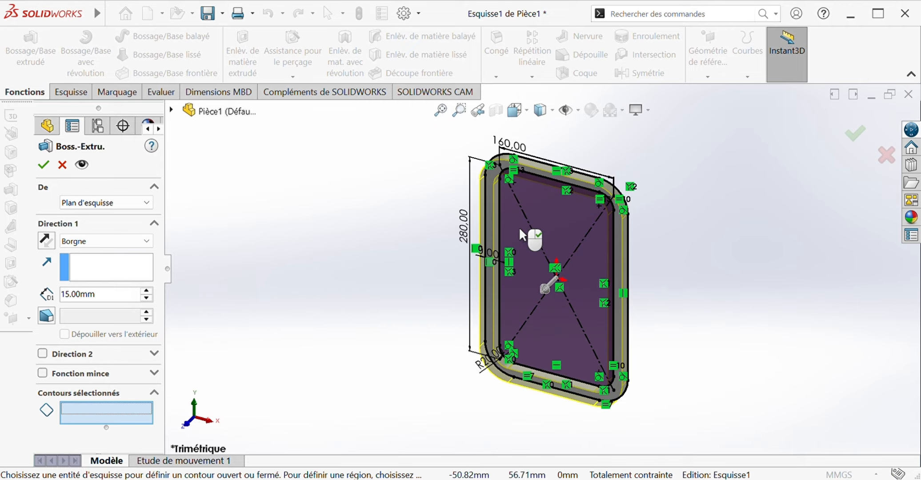
pyautogui.click(530, 238)
pyautogui.click(496, 228)
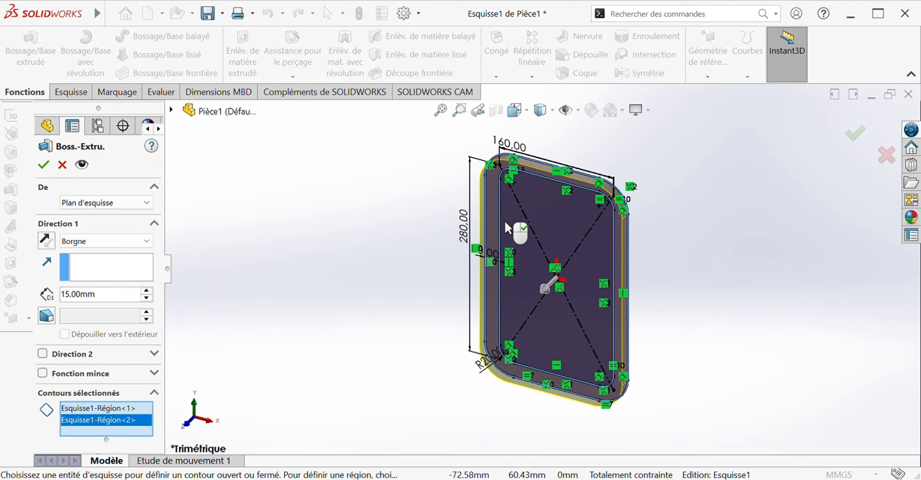
pyautogui.moveTo(413, 169); pyautogui.dragTo(375, 109, button='middle')
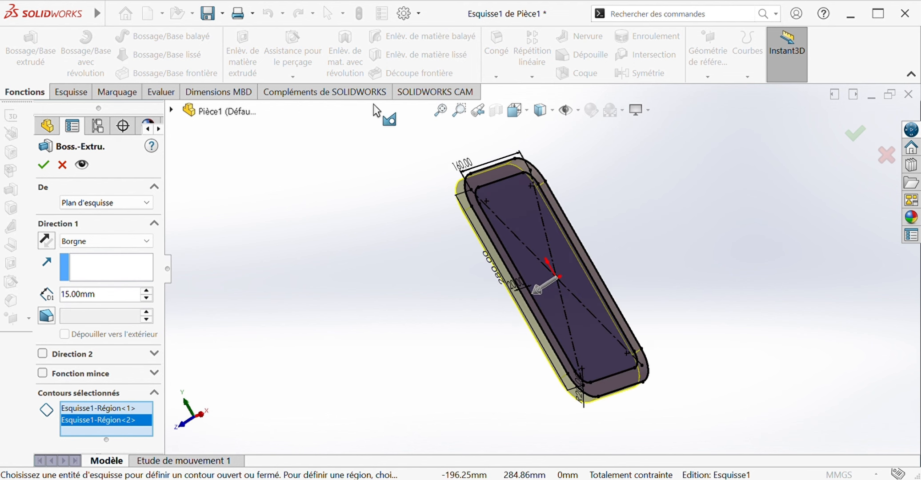
pyautogui.click(44, 164)
pyautogui.click(260, 159)
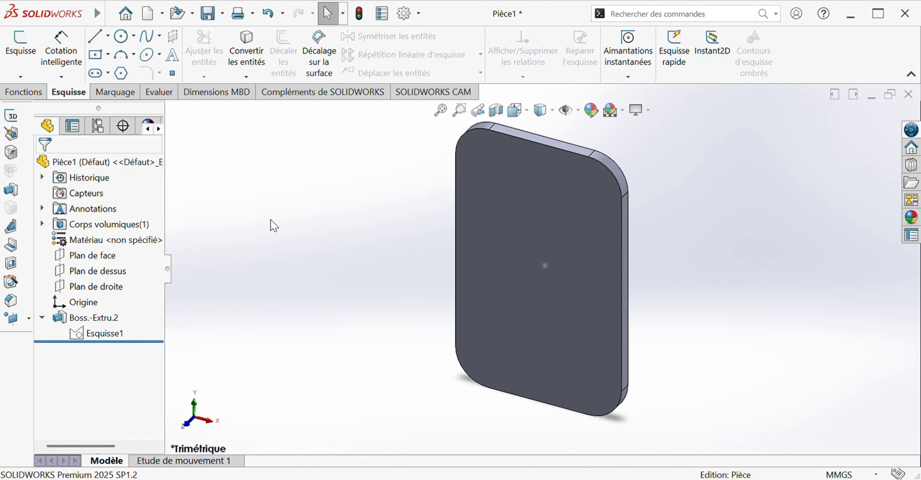
pyautogui.click(112, 335)
pyautogui.click(139, 239)
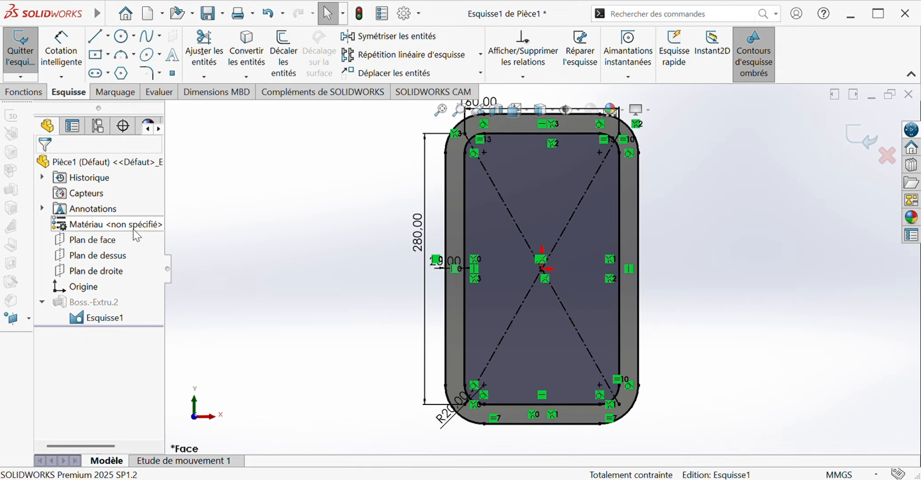
pyautogui.click(272, 14)
pyautogui.click(103, 333)
pyautogui.click(112, 244)
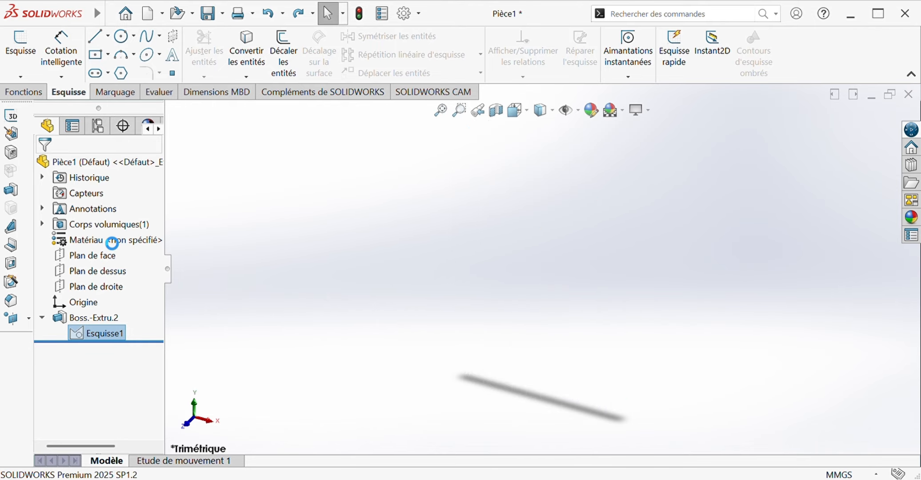
pyautogui.click(24, 92)
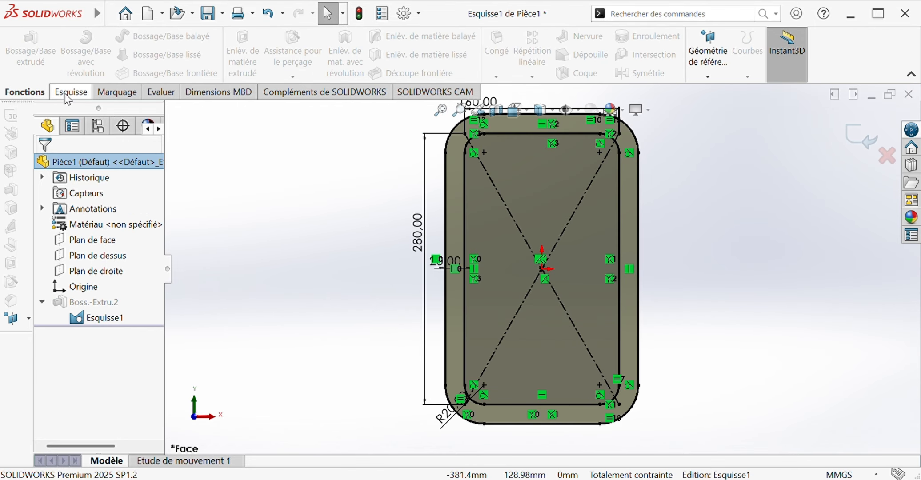
pyautogui.click(67, 94)
pyautogui.click(112, 323)
pyautogui.click(235, 202)
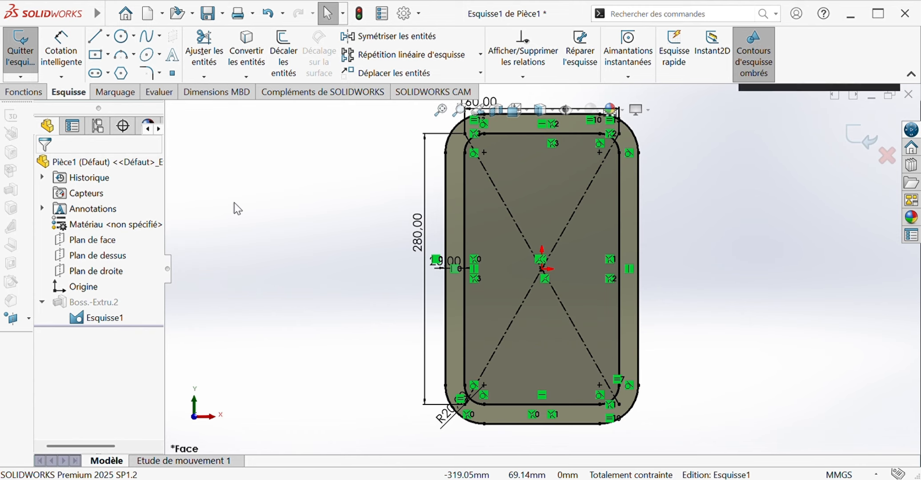
pyautogui.click(20, 49)
# - Set up an extruded cut from Esquisse1 using only its inner region, with a depth of 7.50 mm
pyautogui.click(24, 92)
pyautogui.click(232, 49)
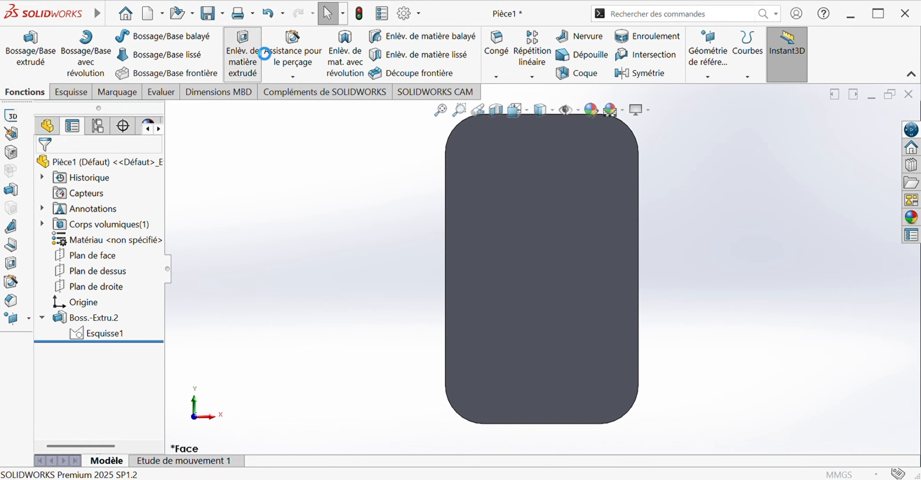
pyautogui.click(43, 161)
pyautogui.click(91, 339)
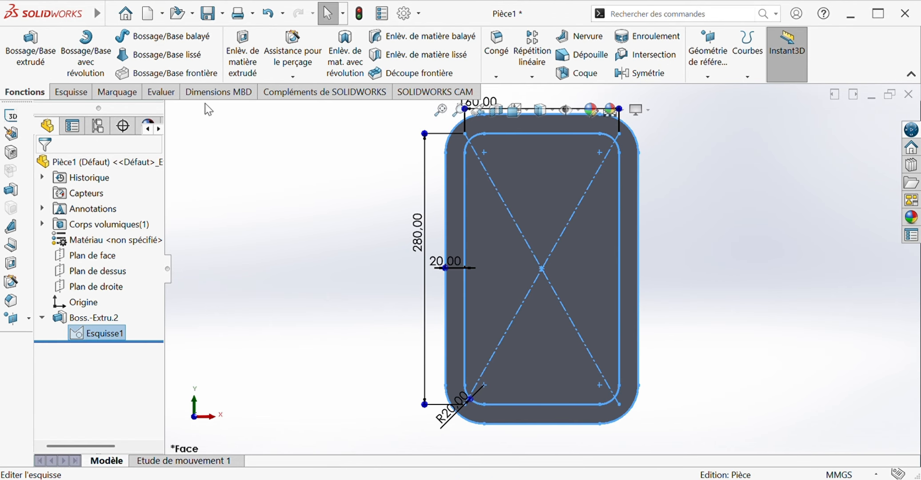
pyautogui.click(243, 51)
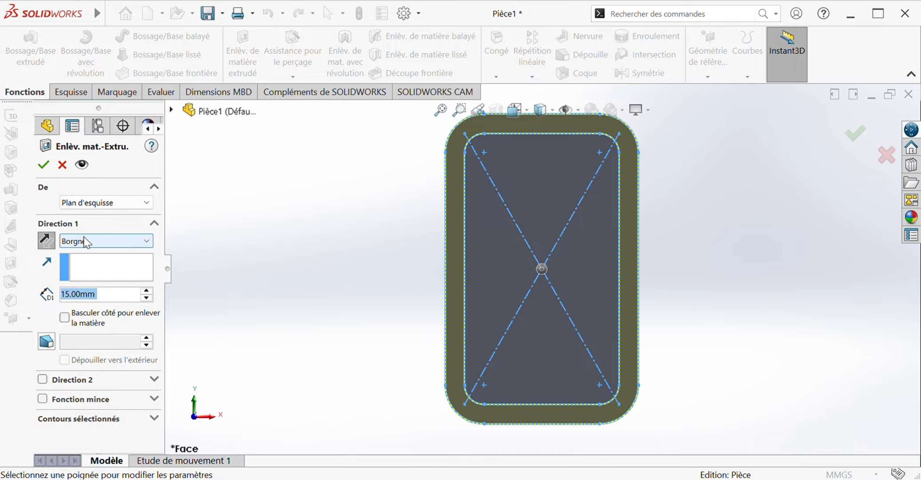
pyautogui.click(152, 420)
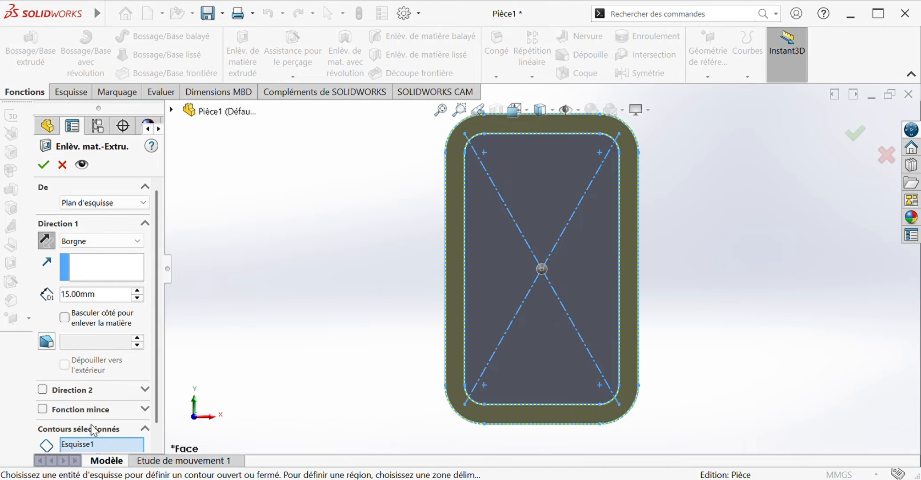
pyautogui.click(127, 445)
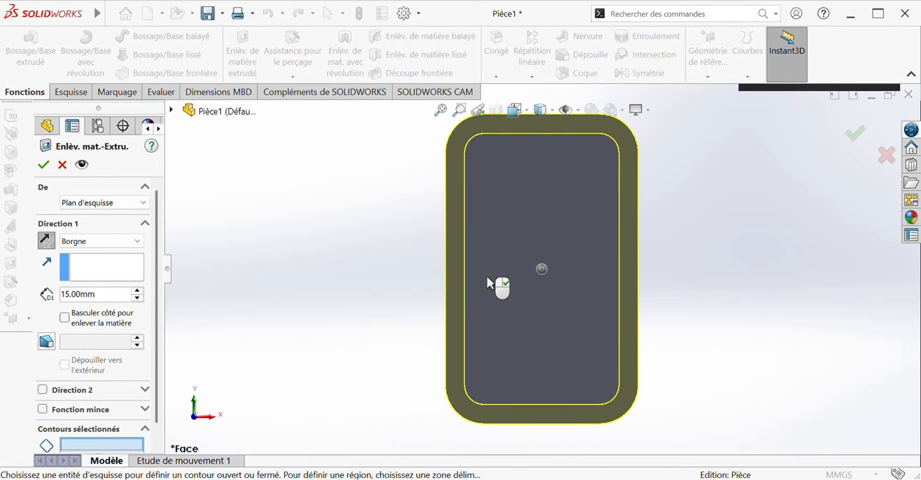
pyautogui.click(495, 287)
pyautogui.click(70, 295)
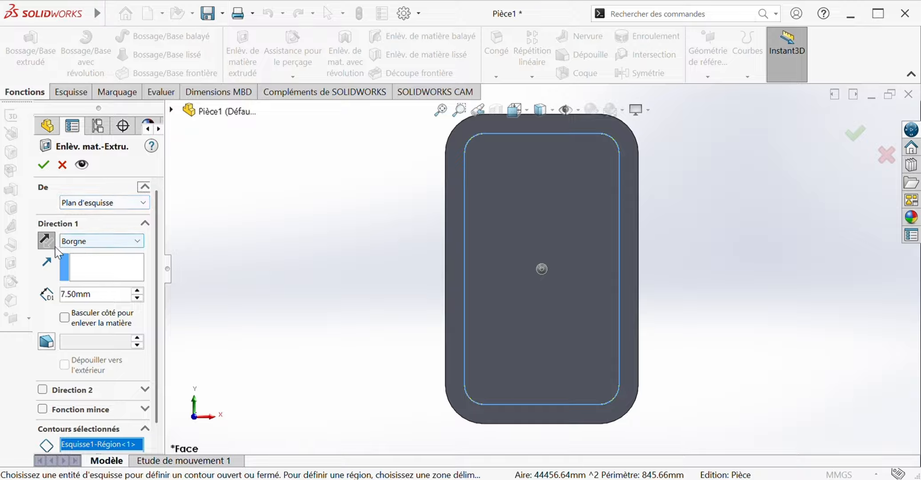
# - Start the cut from the plate's front face, reverse its direction into the material and apply it
pyautogui.click(135, 224)
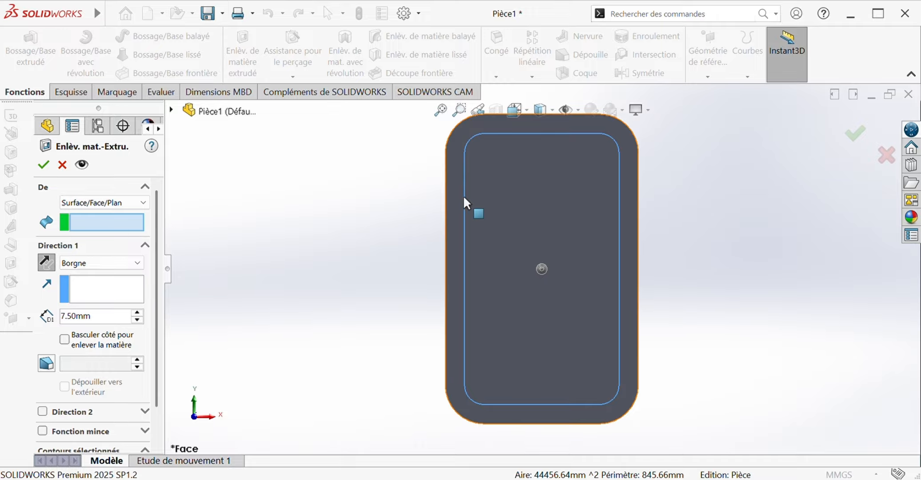
pyautogui.click(455, 214)
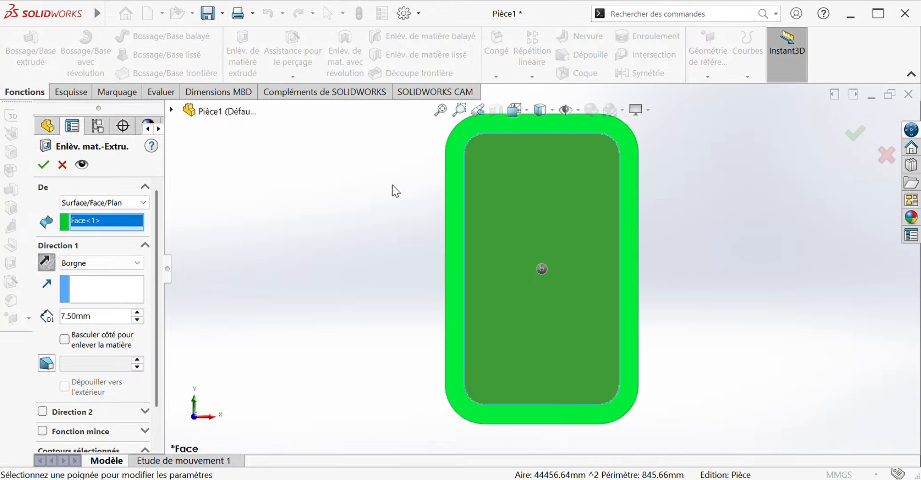
pyautogui.click(43, 263)
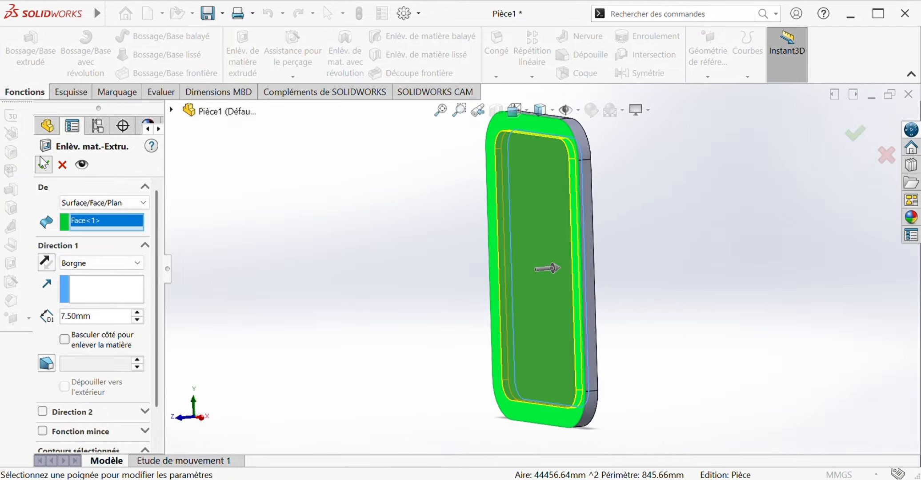
pyautogui.click(43, 164)
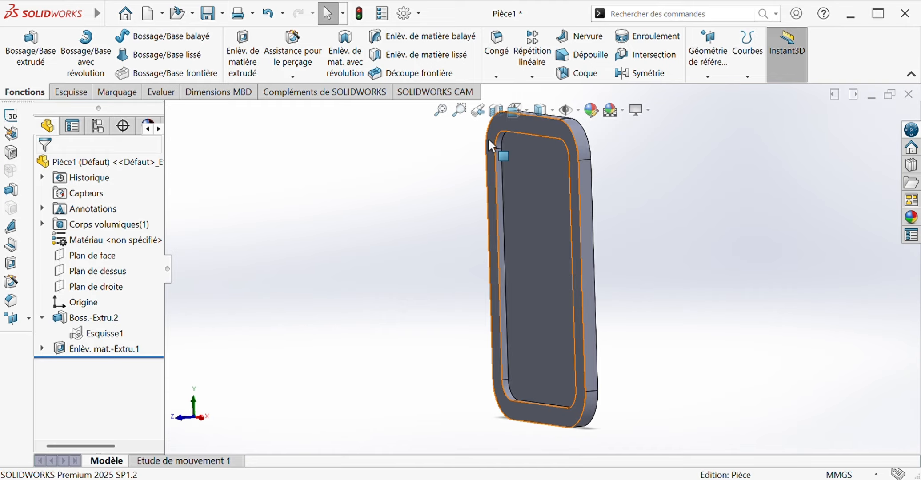
# - On the plate's rim face, sketch an inward 10 mm offset of its outer contour as construction geometry
pyautogui.click(491, 145)
pyautogui.click(541, 101)
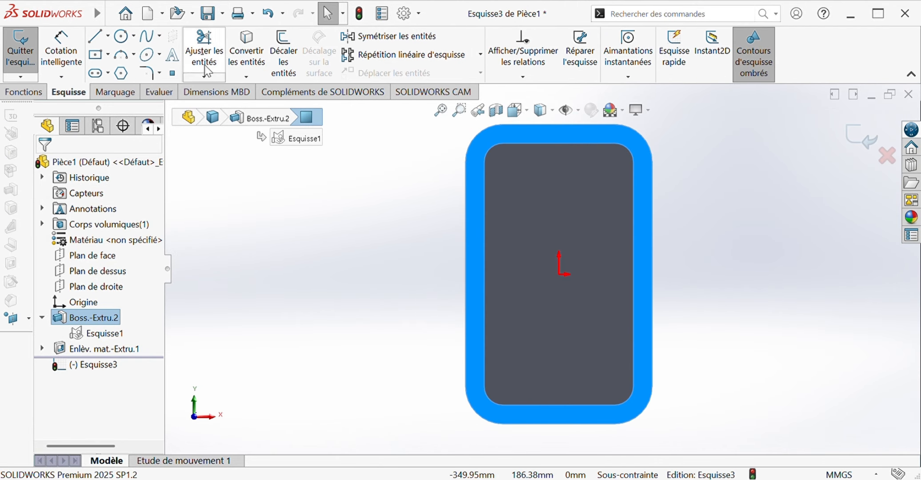
pyautogui.click(284, 53)
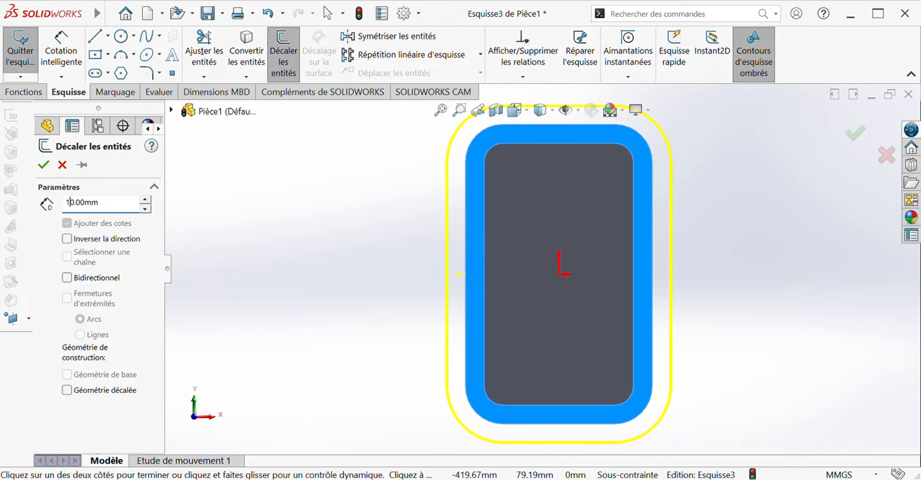
pyautogui.click(67, 239)
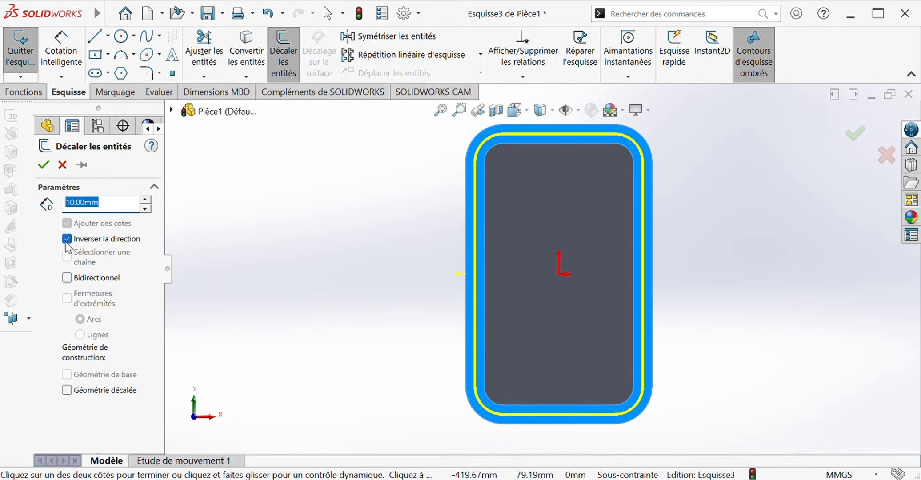
pyautogui.click(67, 391)
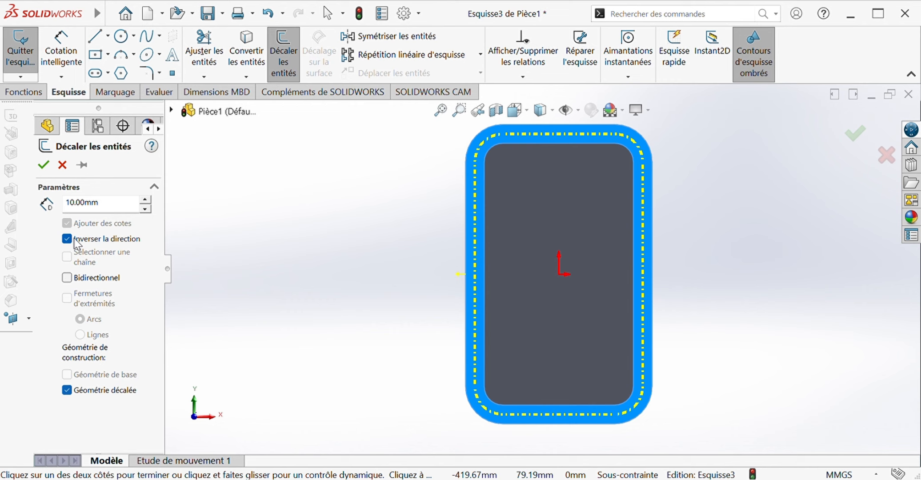
pyautogui.click(43, 165)
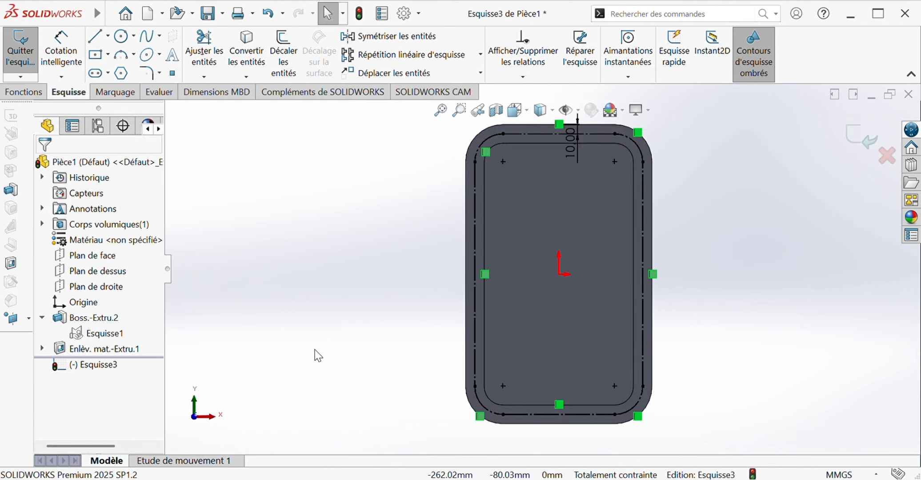
# - Add construction lines from the top edge's midpoint vertically to the origin and from there horizontally to the plate's right edge
pyautogui.click(109, 39)
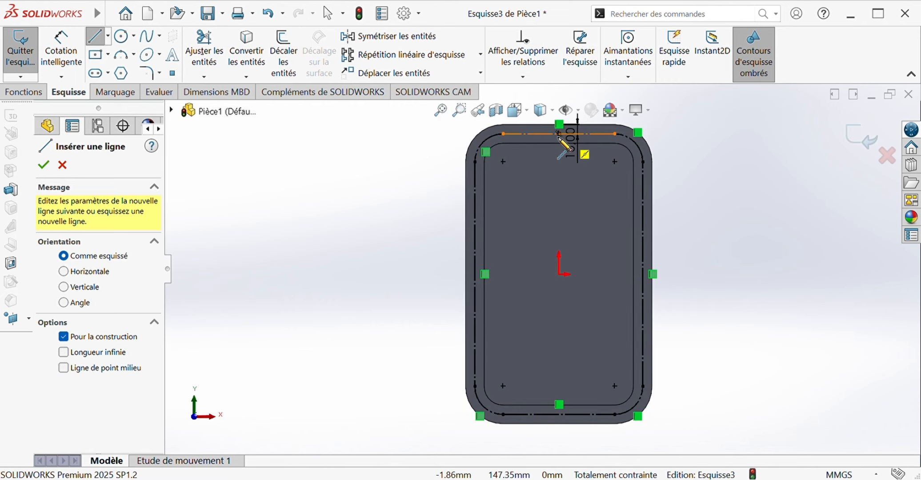
pyautogui.scroll(-2, 554, 186)
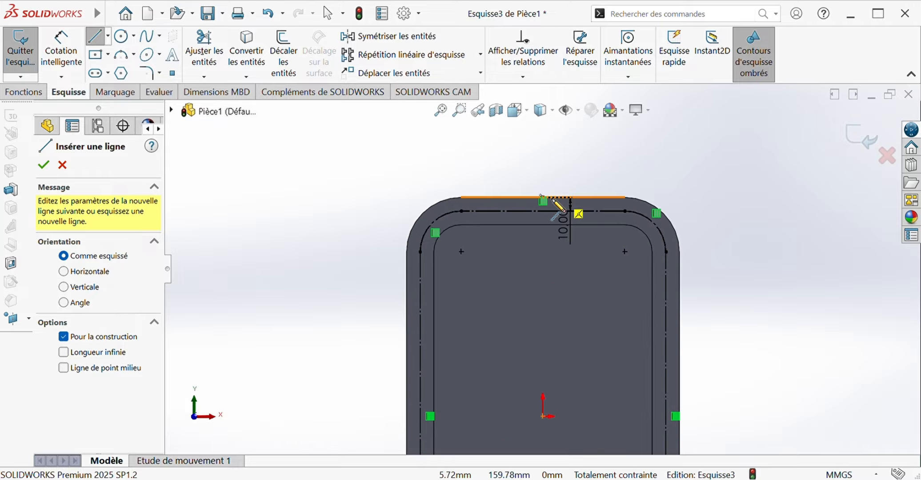
pyautogui.click(542, 199)
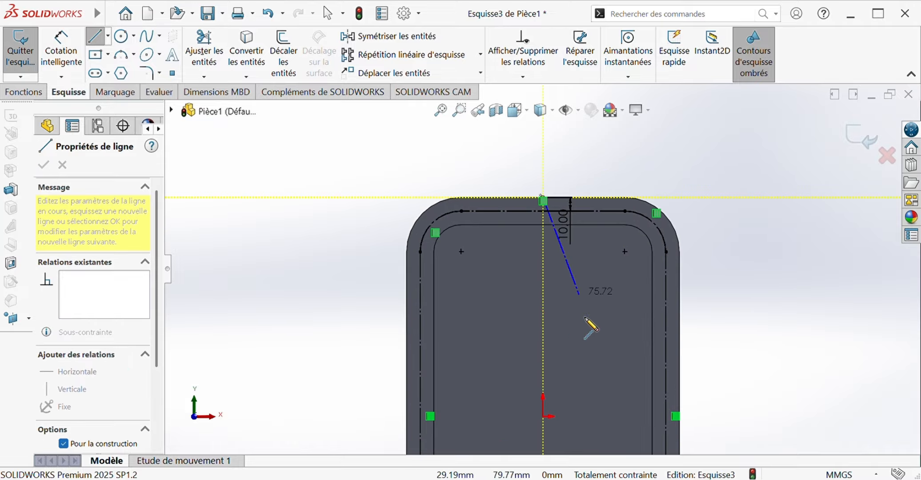
pyautogui.click(543, 416)
pyautogui.click(676, 416)
pyautogui.press('Escape')
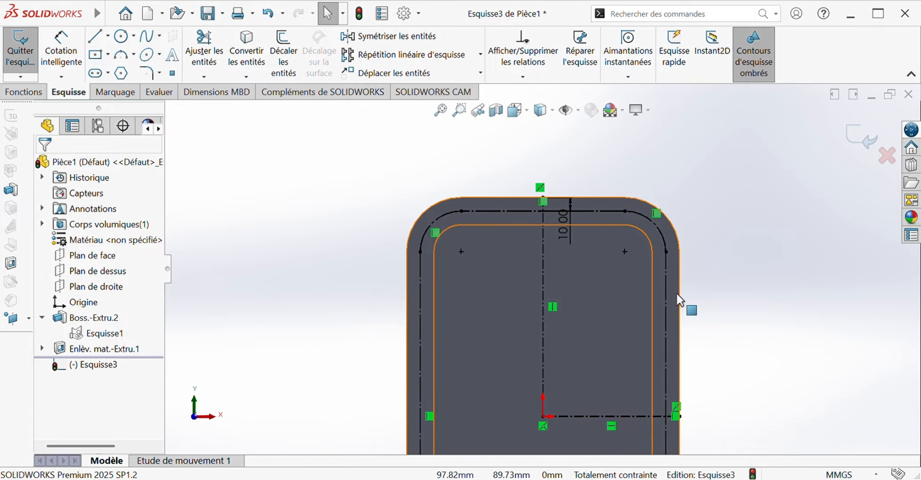
# - Sketch three circles centred on the offset contour: one on its top line, one on the upper right side and one on the horizontal centreline
pyautogui.press('z')
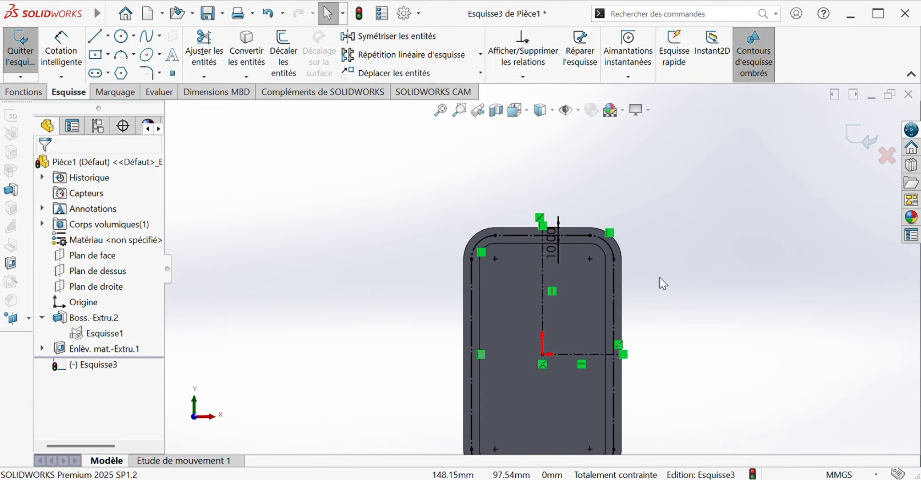
pyautogui.click(127, 42)
pyautogui.scroll(-3, 654, 291)
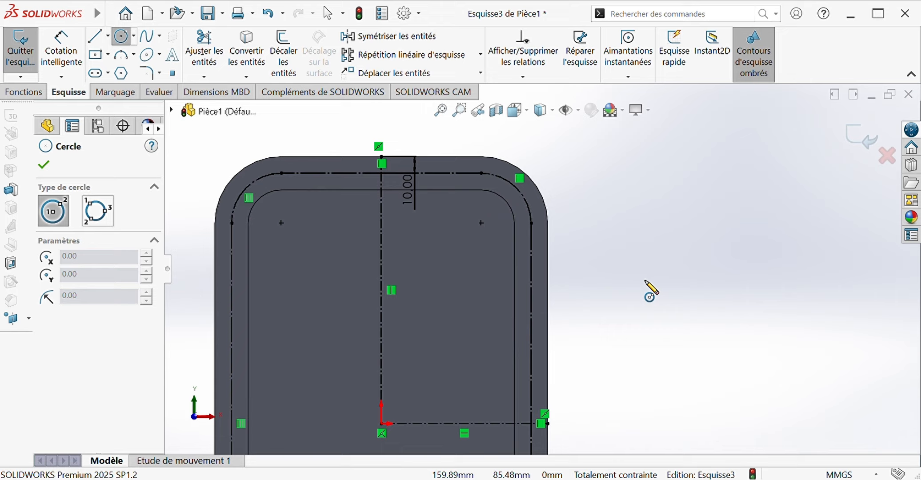
pyautogui.click(465, 173)
pyautogui.click(472, 184)
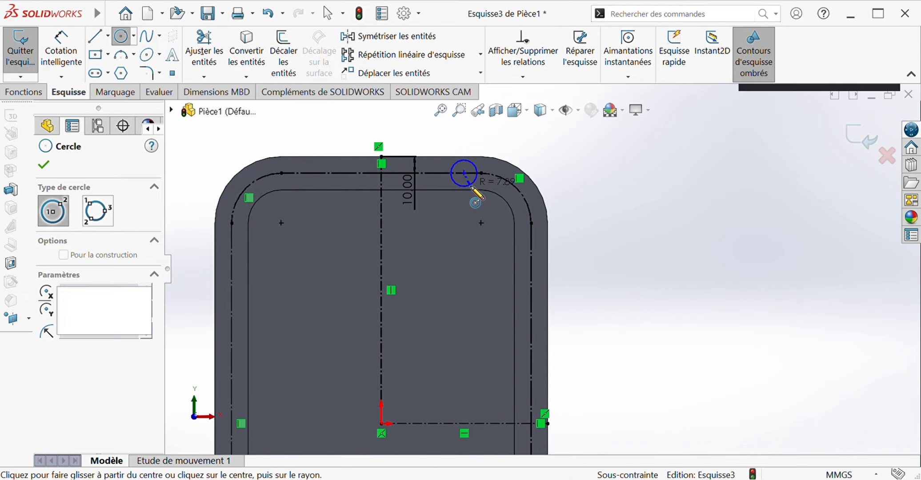
pyautogui.click(532, 256)
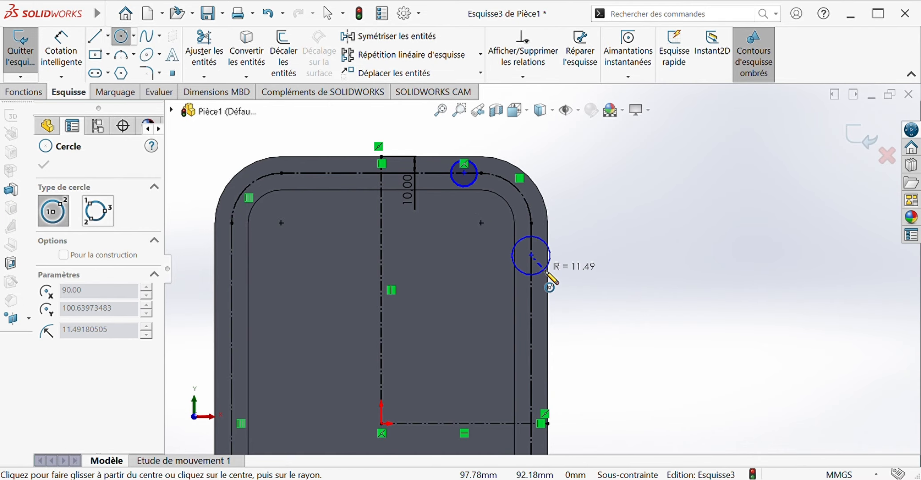
pyautogui.click(541, 273)
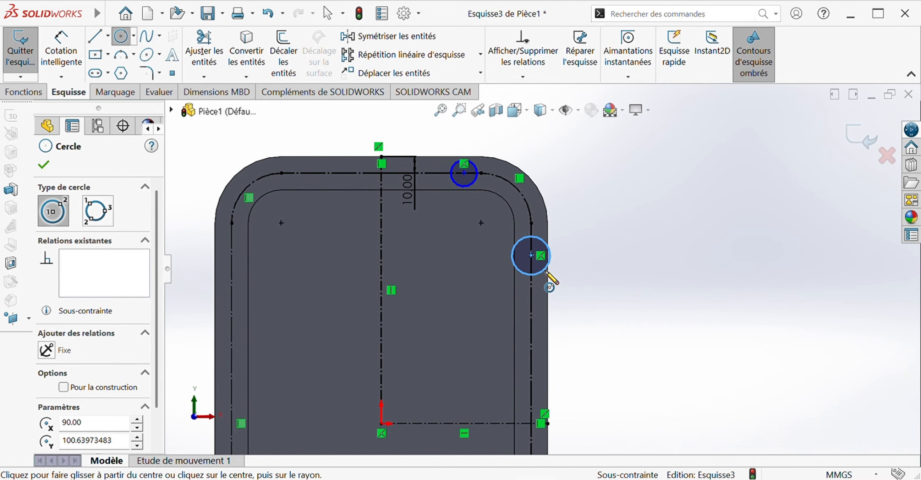
pyautogui.click(531, 423)
pyautogui.click(541, 434)
pyautogui.press('Escape')
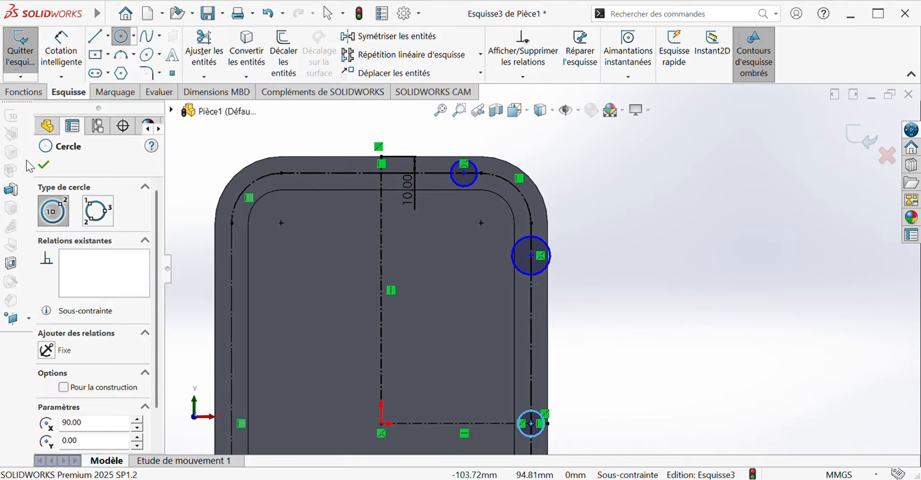
# - Select the three circles on the rim and constrain them to equal size
pyautogui.moveTo(414, 173); pyautogui.dragTo(392, 148, button='middle')
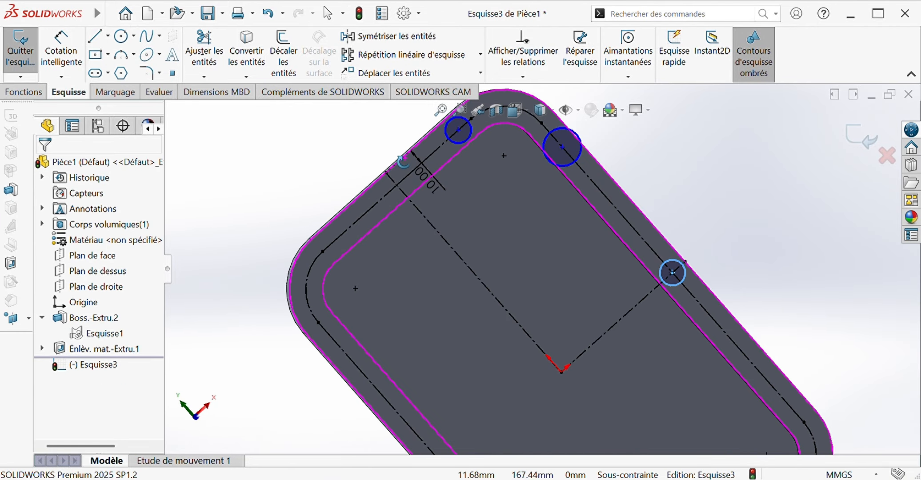
pyautogui.scroll(2, 407, 140)
pyautogui.moveTo(447, 137); pyautogui.dragTo(686, 295)
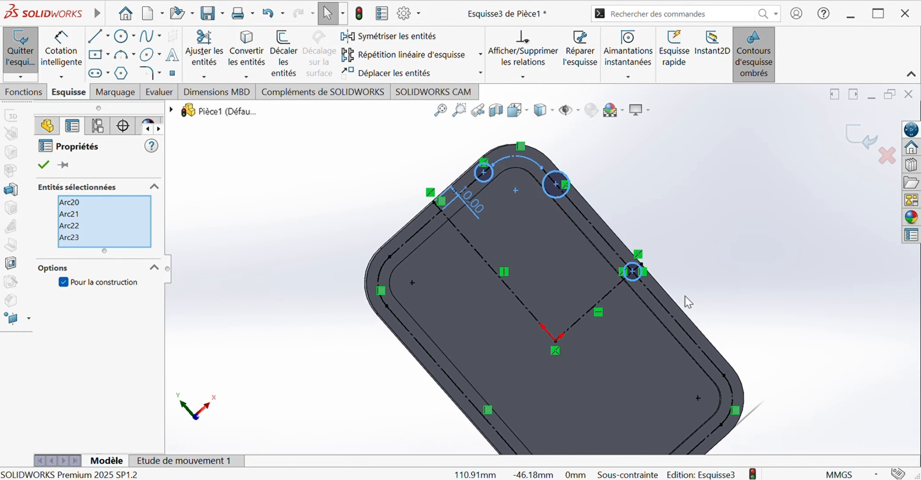
pyautogui.click(43, 166)
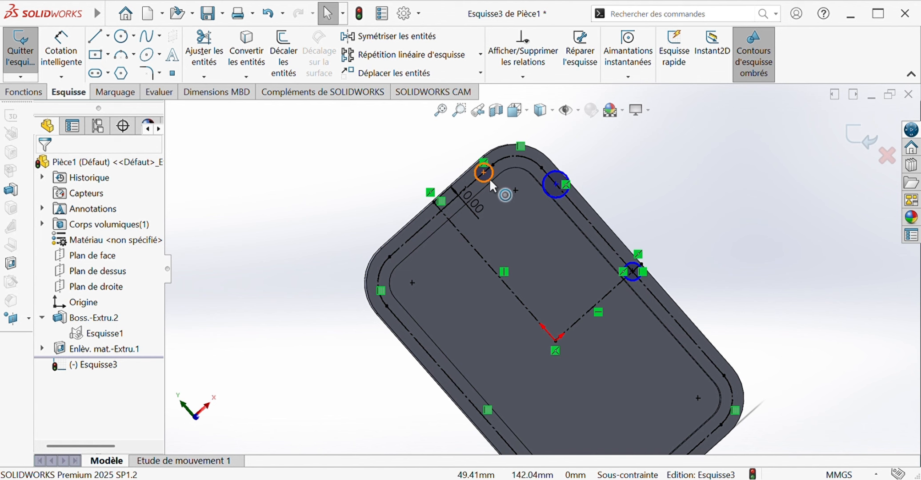
pyautogui.click(489, 176)
pyautogui.keyDown('ctrl'); pyautogui.click(567, 189); pyautogui.keyUp('ctrl')
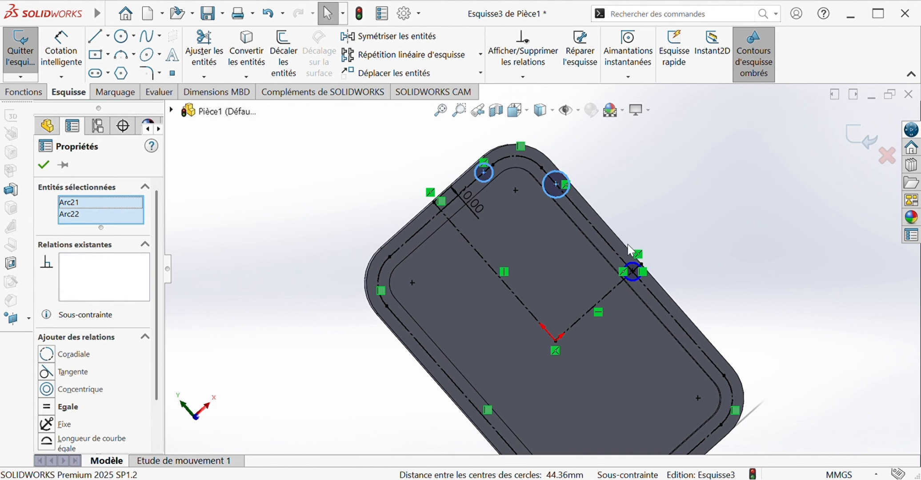
pyautogui.keyDown('ctrl'); pyautogui.click(639, 270); pyautogui.keyUp('ctrl')
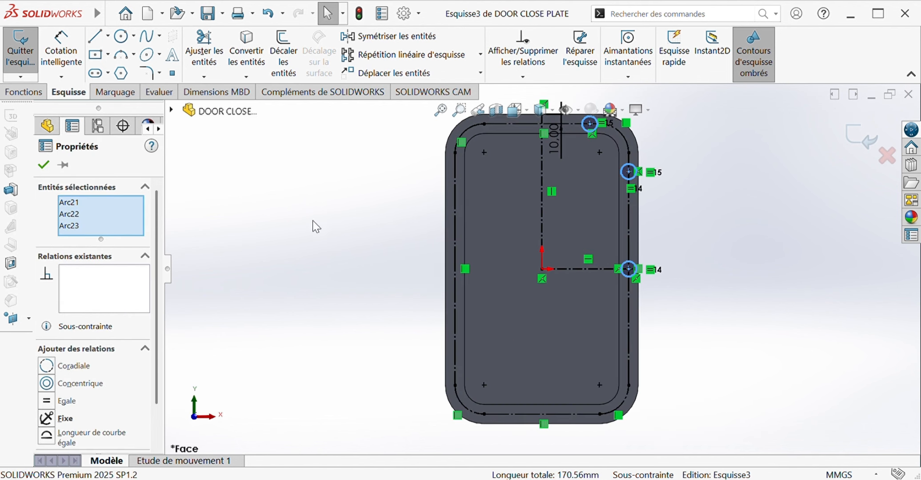
pyautogui.click(43, 165)
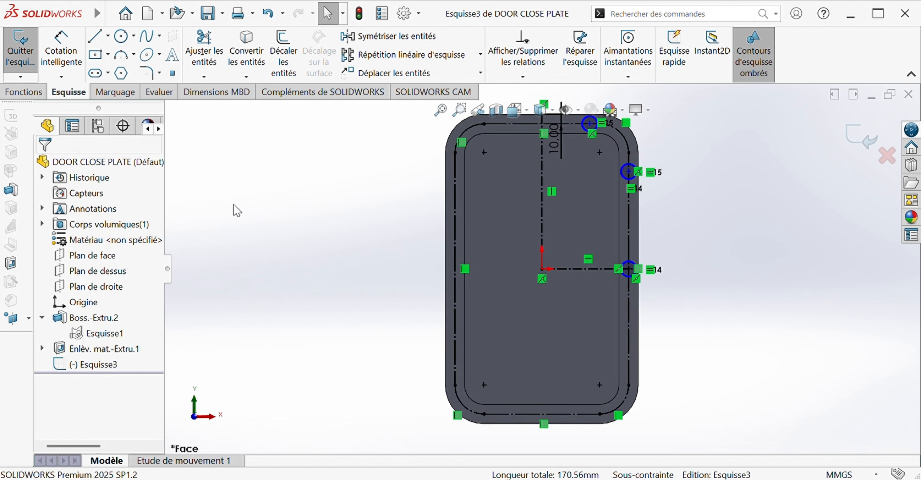
# - Dimension the circle on the horizontal centreline with a diameter of 10 mm
pyautogui.click(73, 54)
pyautogui.click(628, 268)
pyautogui.click(713, 245)
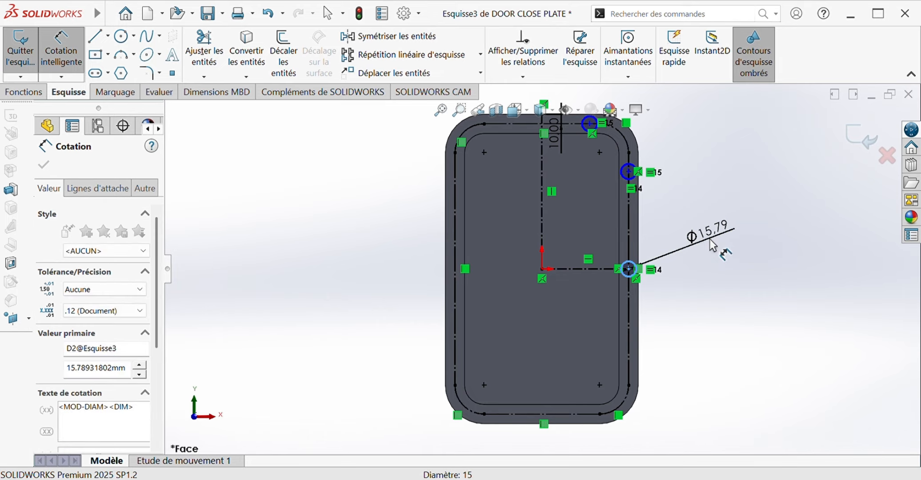
pyautogui.write('10')
pyautogui.press('Return')
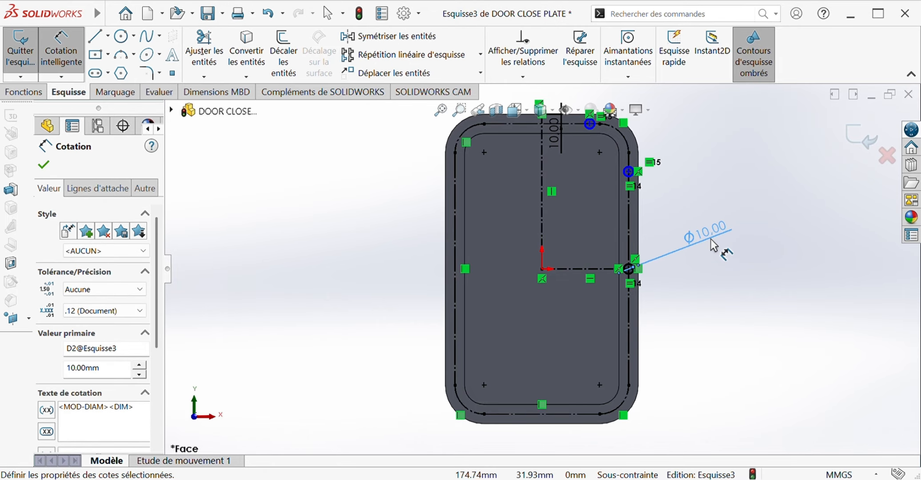
# - Dimension the vertical distance between the two circle centres on the plate's right side as 100 mm
pyautogui.click(628, 172)
pyautogui.click(628, 268)
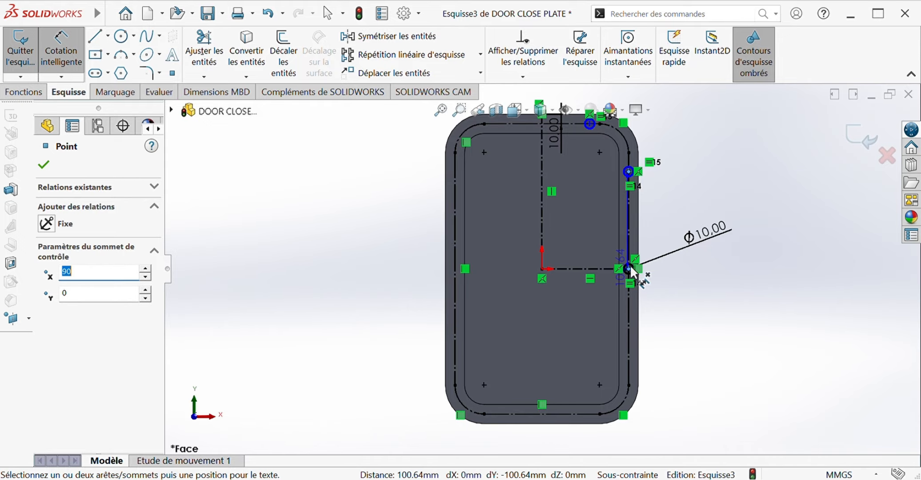
pyautogui.click(818, 265)
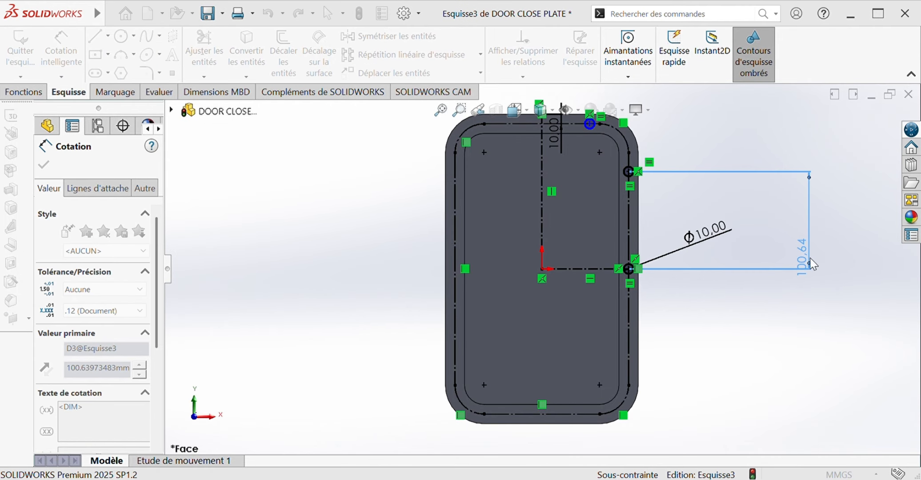
pyautogui.write('100')
pyautogui.press('Return')
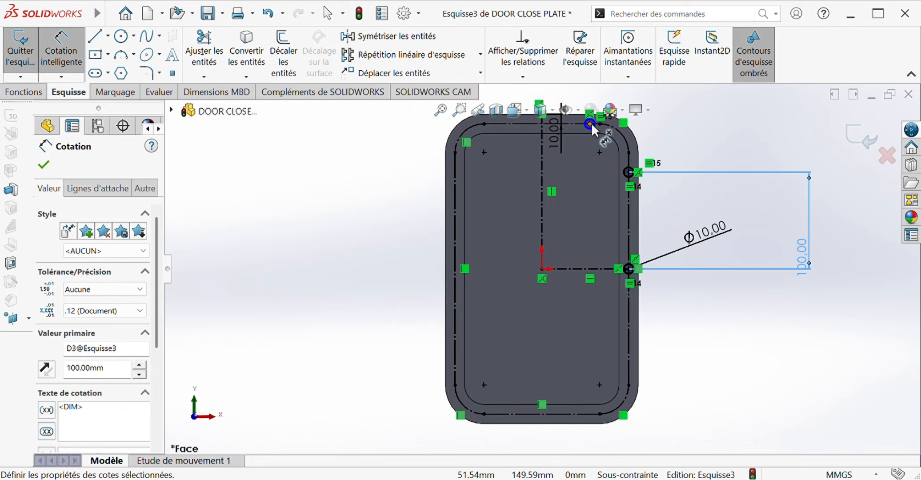
# - Dimension the top circle 40 mm from the vertical centreline
pyautogui.click(541, 135)
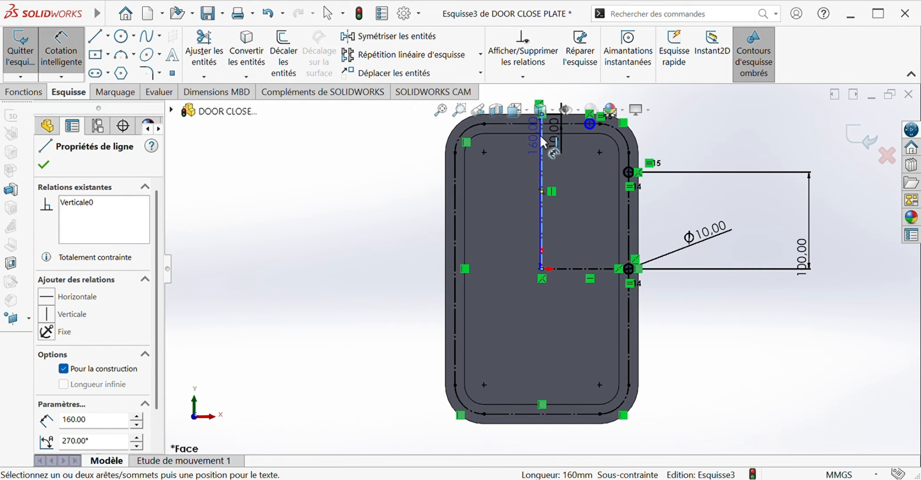
pyautogui.click(590, 124)
pyautogui.click(587, 173)
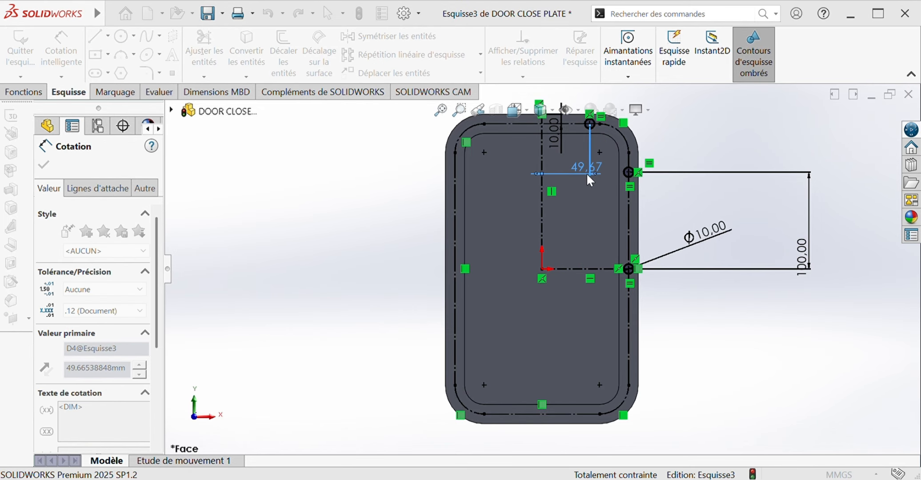
pyautogui.write('40')
pyautogui.press('Return')
pyautogui.click(342, 201)
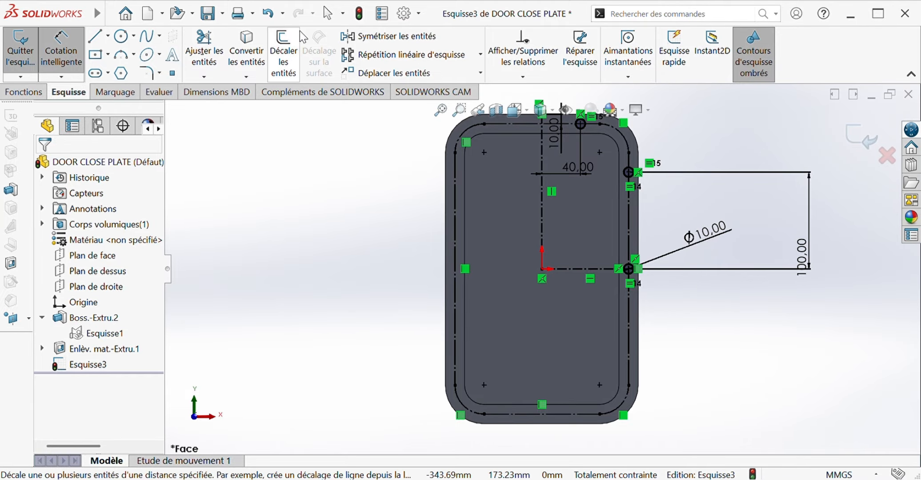
# - Mirror the three circles and the upper right corner arc about the horizontal centreline, keeping the originals
pyautogui.click(388, 39)
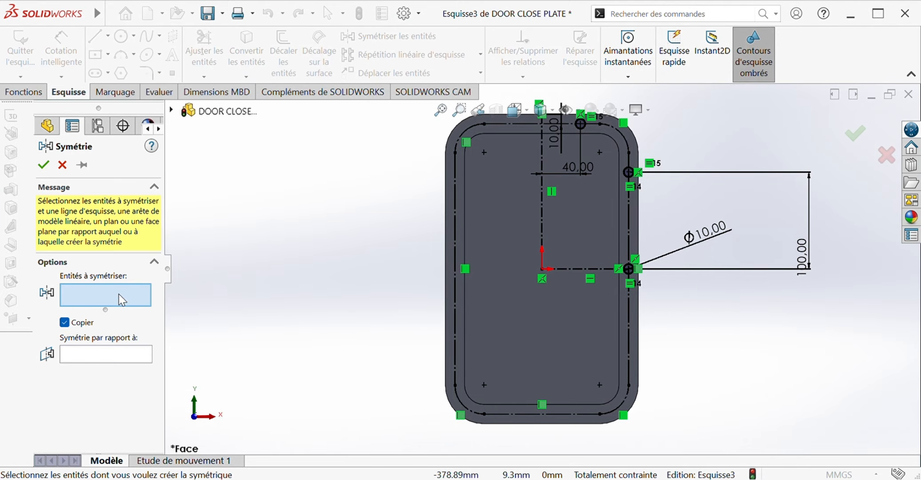
pyautogui.scroll(2, 558, 141)
pyautogui.moveTo(563, 152); pyautogui.dragTo(550, 156, button='middle')
pyautogui.moveTo(548, 146); pyautogui.dragTo(624, 254)
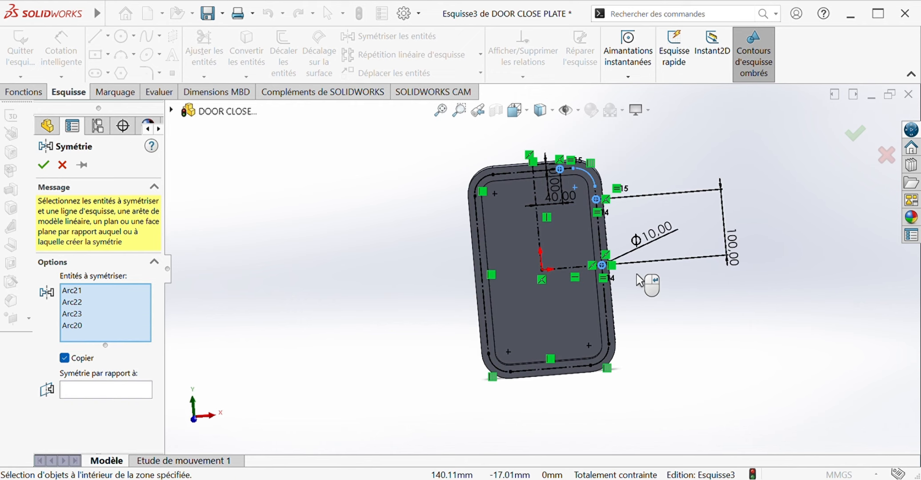
pyautogui.click(118, 392)
pyautogui.click(563, 266)
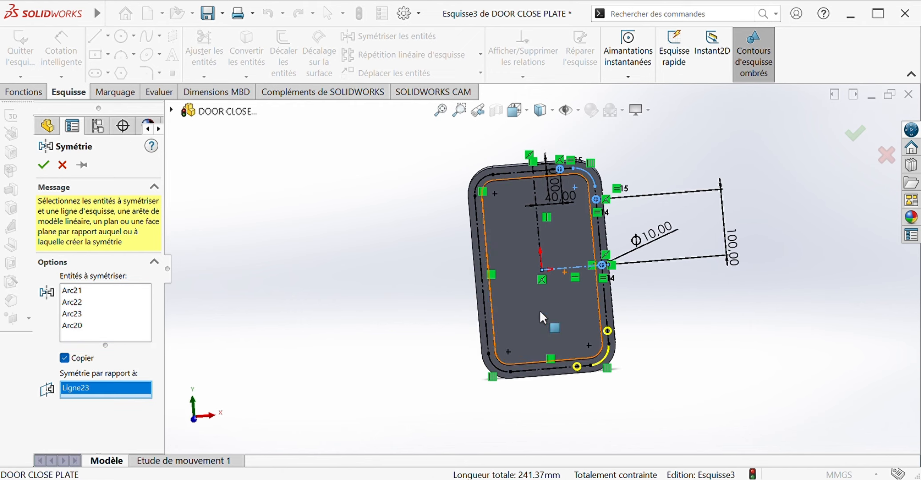
pyautogui.click(43, 165)
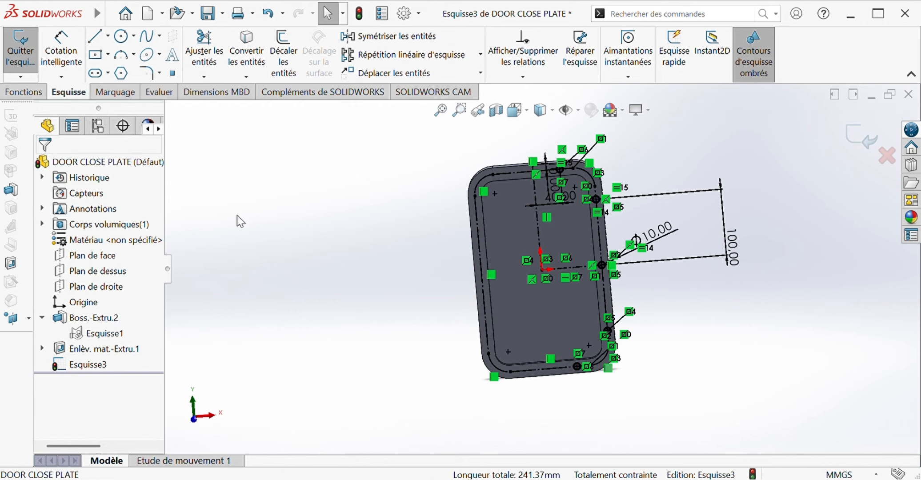
# - Mirror the right-side circles, corner arcs and connecting line about the vertical centreline, keeping the originals
pyautogui.click(351, 36)
pyautogui.moveTo(542, 150); pyautogui.dragTo(648, 400)
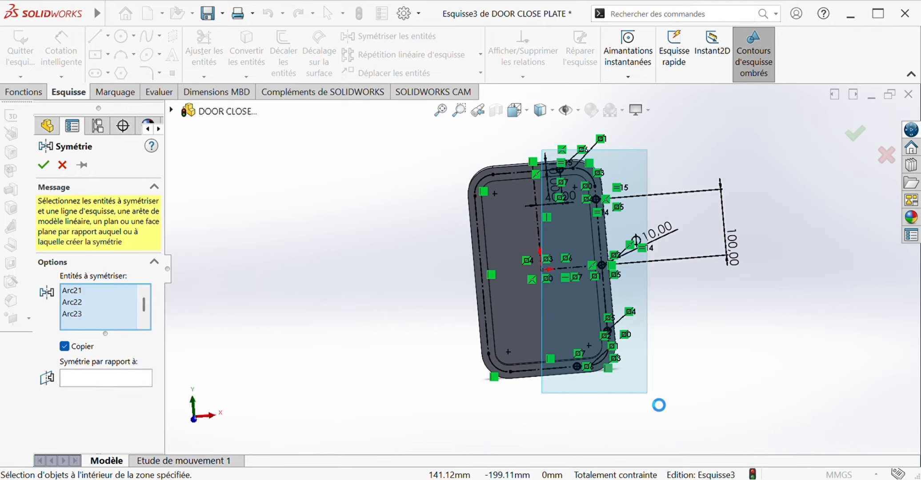
pyautogui.scroll(-1, 136, 407)
pyautogui.click(132, 431)
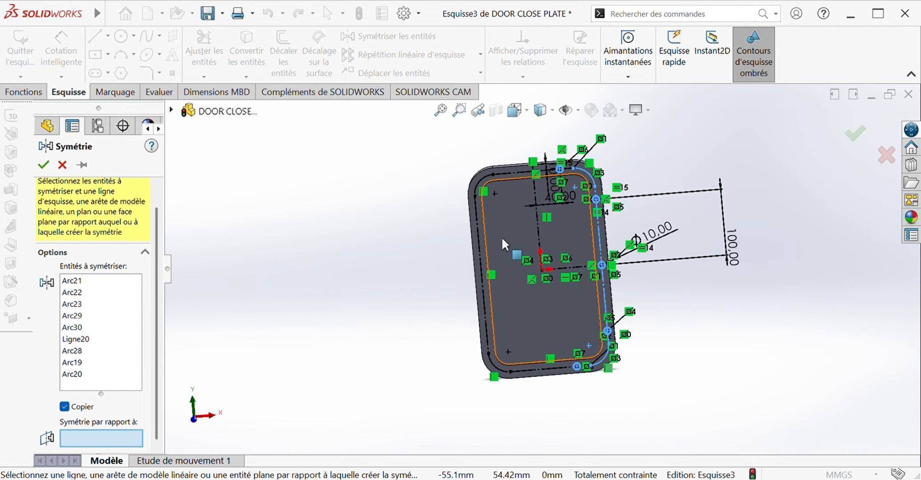
pyautogui.click(537, 226)
pyautogui.click(41, 165)
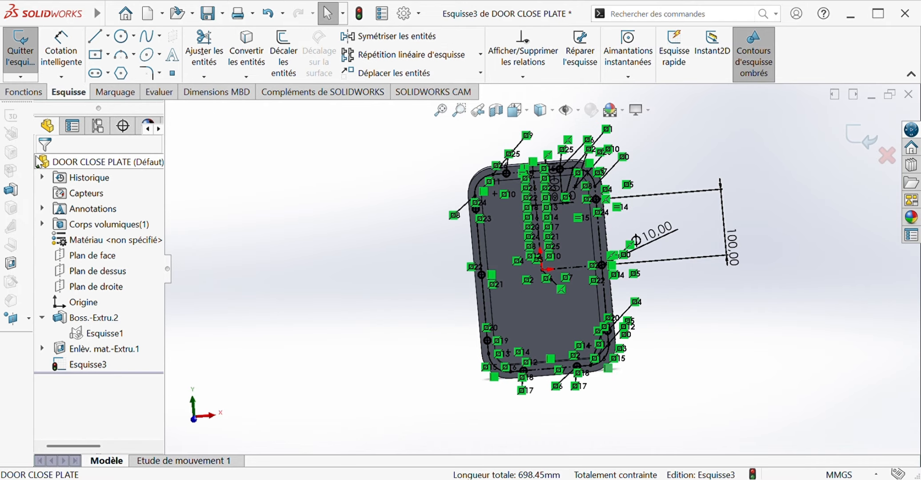
# - Extrude-cut the rim circles all the way through the plate
pyautogui.click(442, 111)
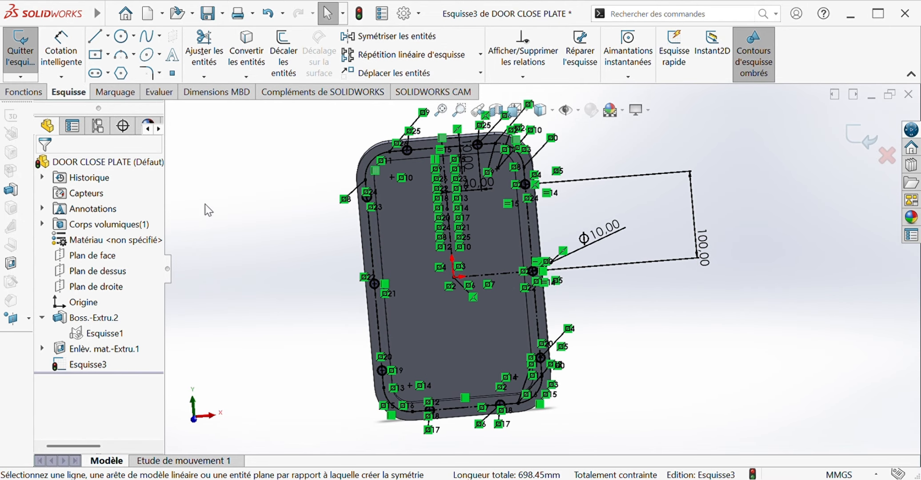
pyautogui.click(38, 92)
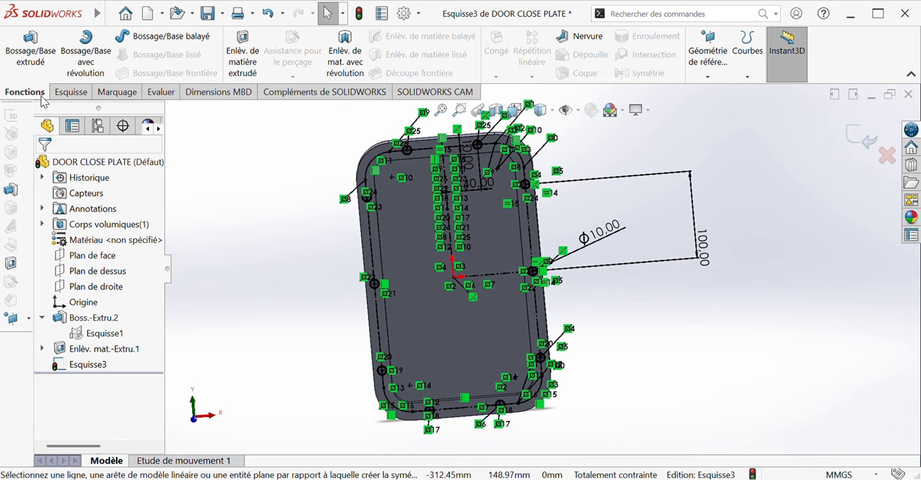
pyautogui.click(250, 73)
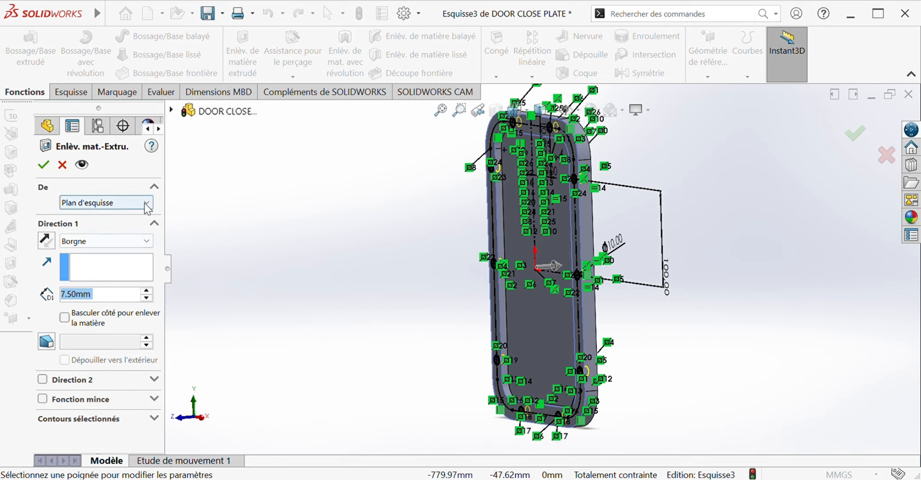
pyautogui.click(146, 241)
pyautogui.click(89, 262)
pyautogui.click(44, 165)
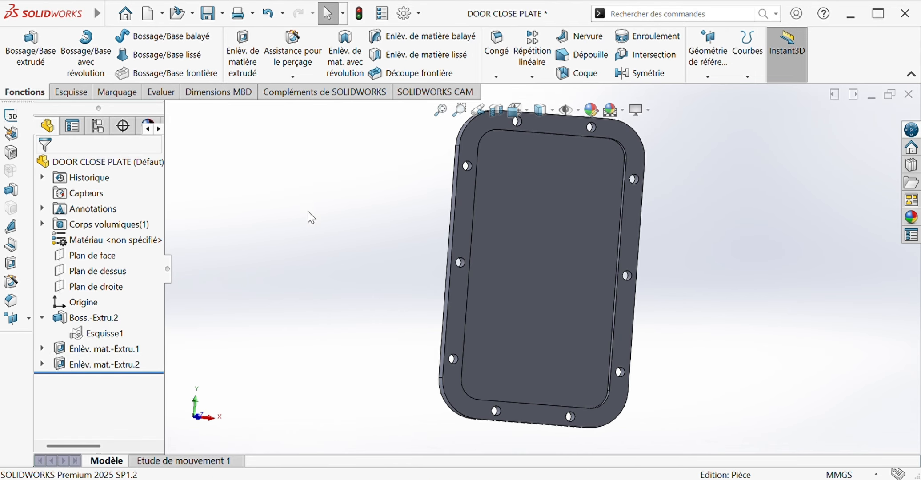
# - Fillet the pocket's rim and floor edges and both outer edge loops of the plate with a 2 mm radius
pyautogui.click(72, 93)
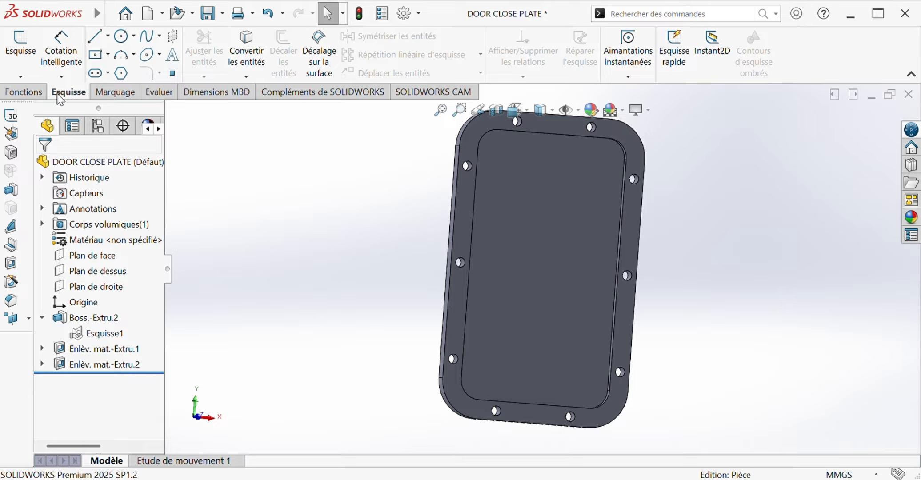
pyautogui.click(25, 92)
pyautogui.click(497, 49)
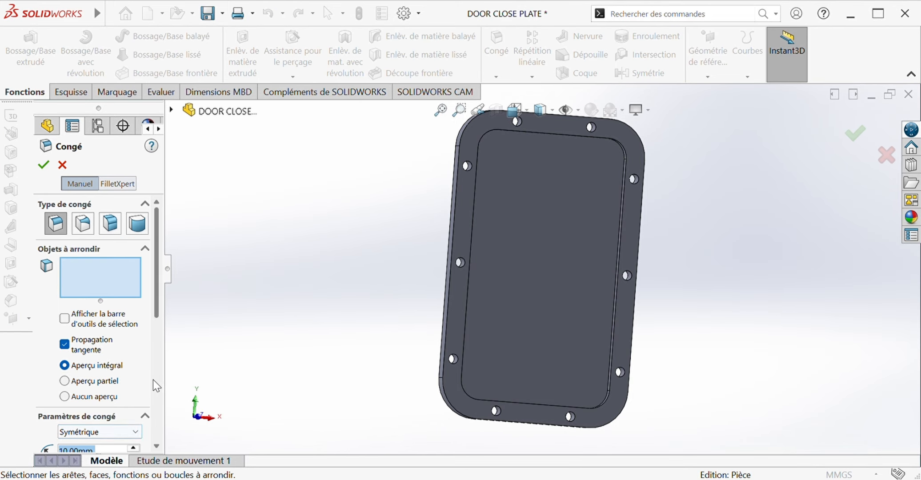
pyautogui.scroll(-3, 156, 386)
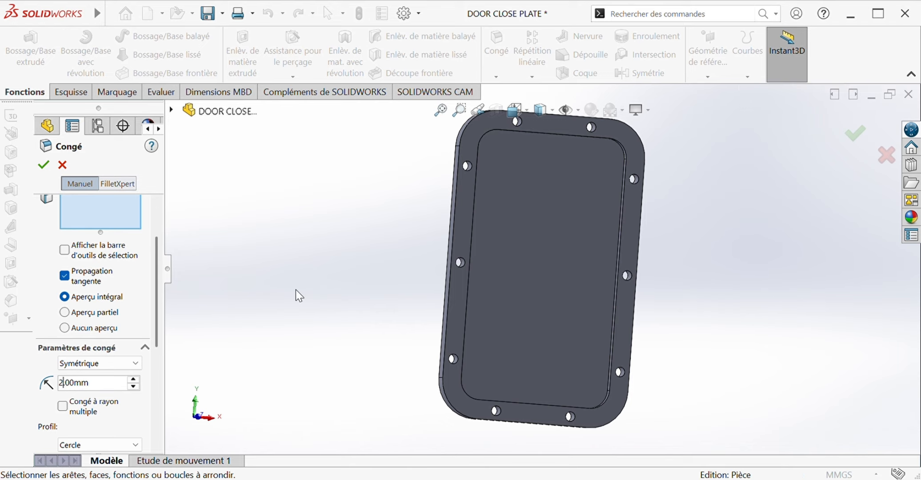
pyautogui.scroll(-5, 485, 208)
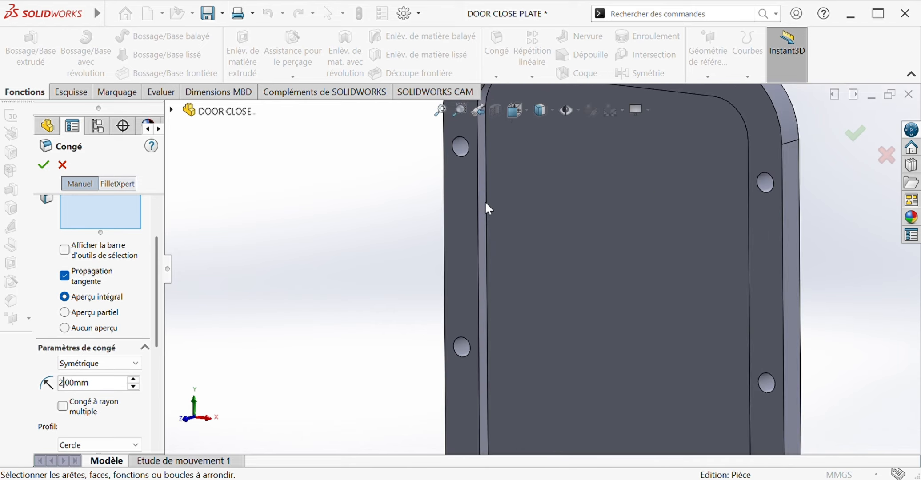
pyautogui.click(489, 208)
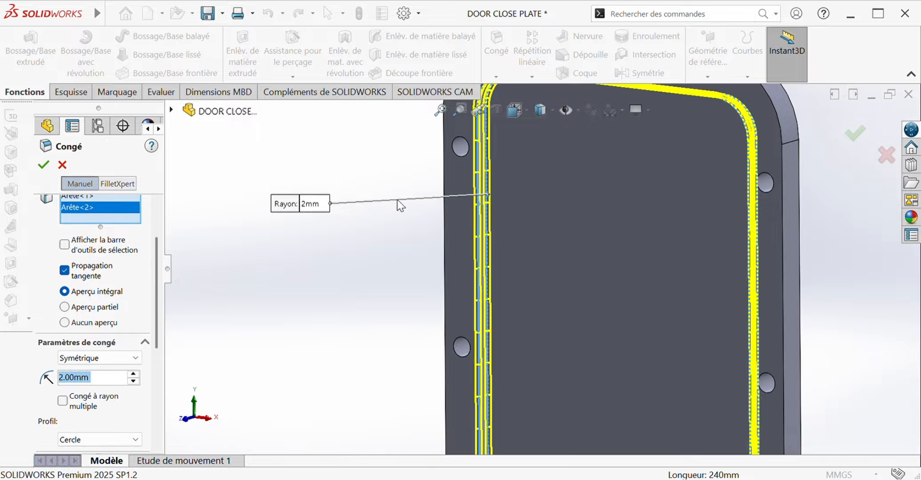
pyautogui.moveTo(400, 206); pyautogui.dragTo(443, 230, button='middle')
pyautogui.click(414, 234)
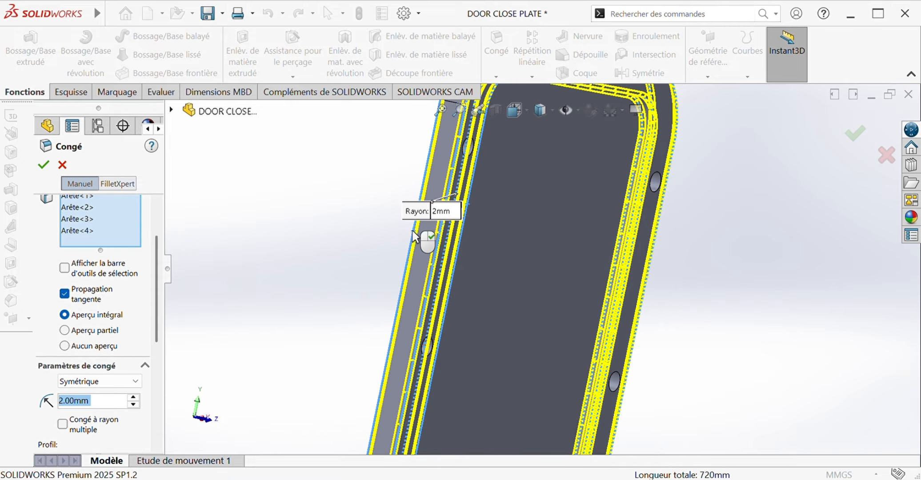
pyautogui.click(44, 166)
pyautogui.click(335, 181)
pyautogui.scroll(3, 327, 184)
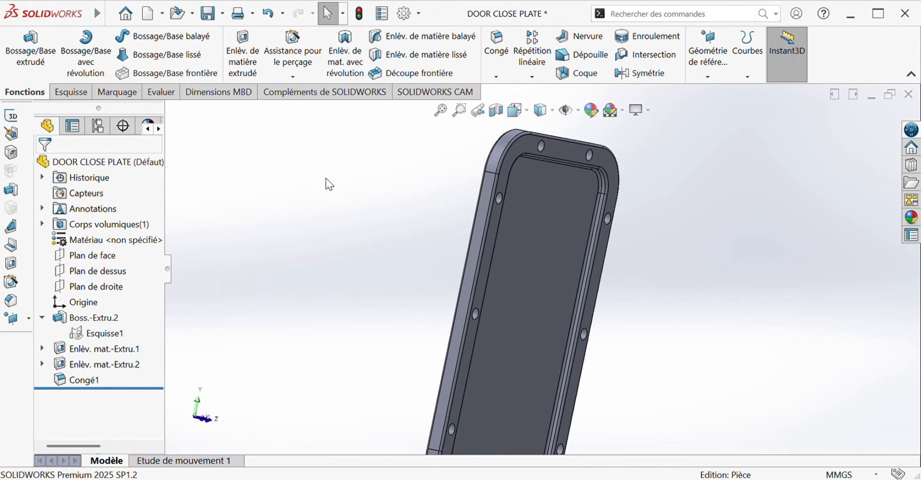
# - On the pocket floor, sketch a circle about 54 mm in diameter centred on the origin
pyautogui.scroll(2, 764, 199)
pyautogui.moveTo(754, 209); pyautogui.dragTo(662, 199, button='middle')
pyautogui.click(551, 306)
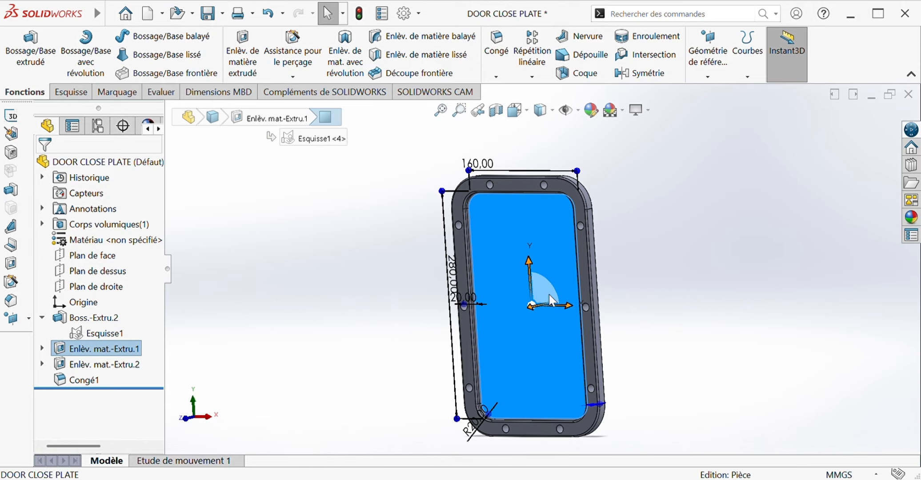
pyautogui.click(613, 270)
pyautogui.click(121, 35)
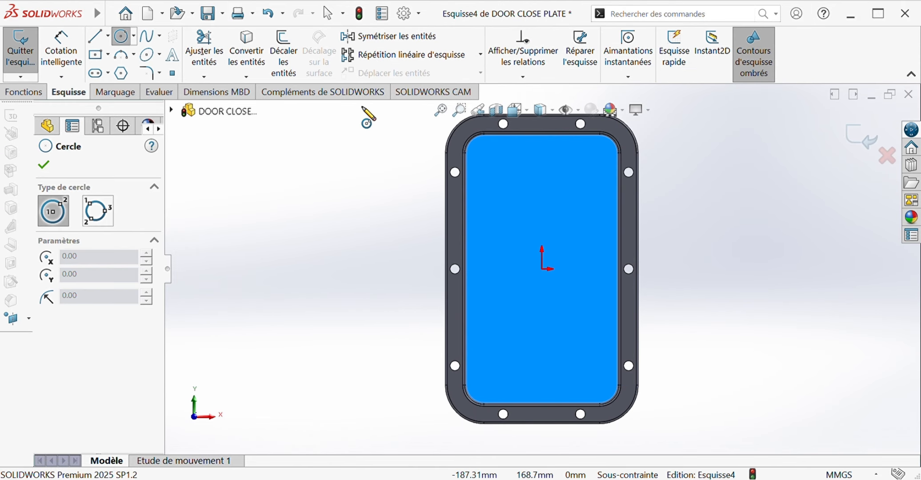
pyautogui.click(542, 268)
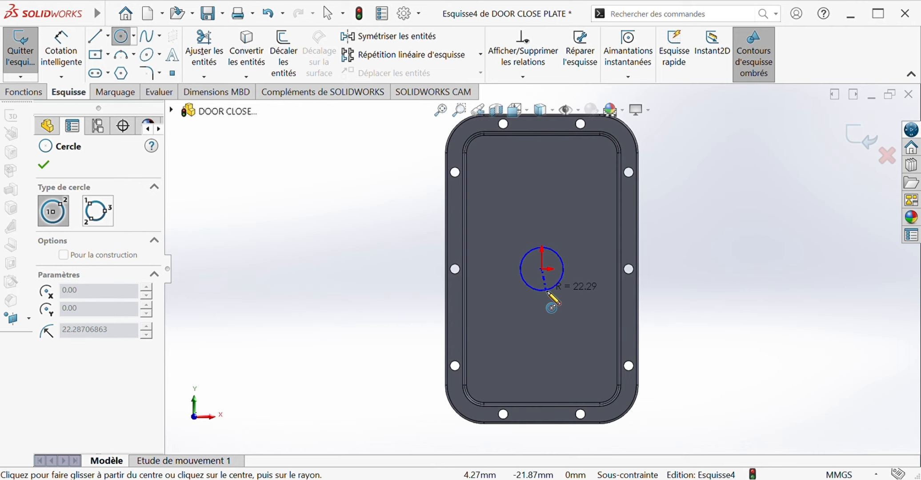
pyautogui.click(552, 295)
pyautogui.press('Escape')
# - Dimension the central circle's diameter as 13.84 mm
pyautogui.click(61, 49)
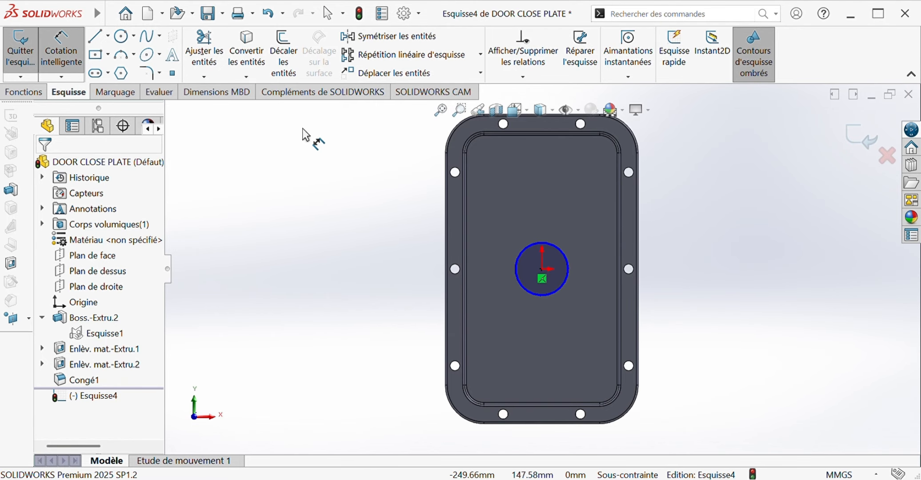
pyautogui.click(516, 265)
pyautogui.click(407, 265)
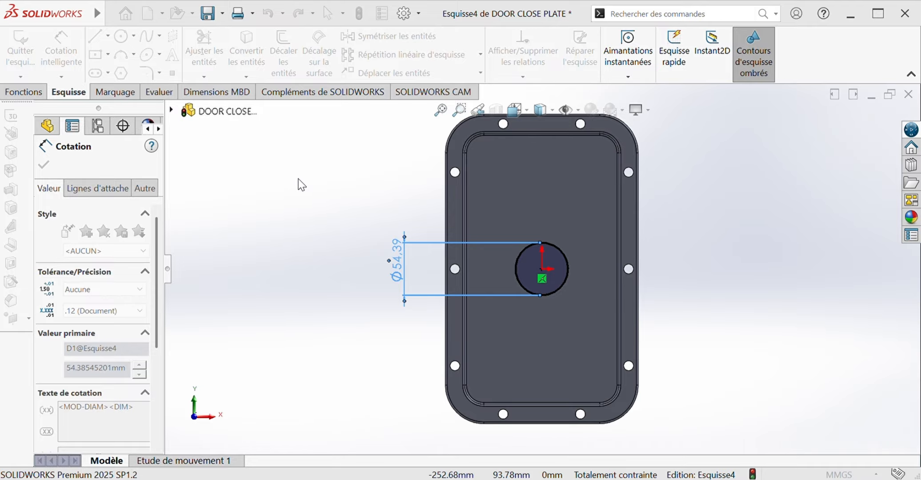
pyautogui.click(346, 244)
pyautogui.click(43, 165)
# - Extrude-cut the central circle through the plate's pocket floor
pyautogui.click(23, 92)
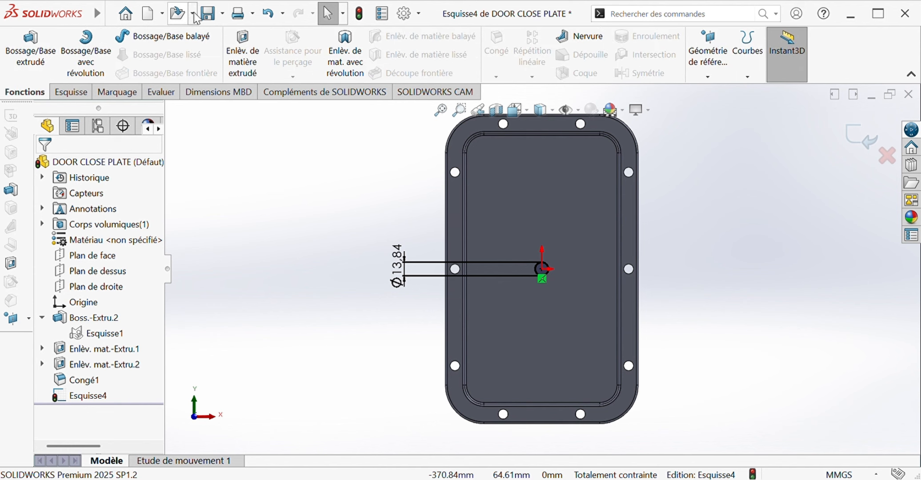
pyautogui.click(242, 51)
pyautogui.click(43, 165)
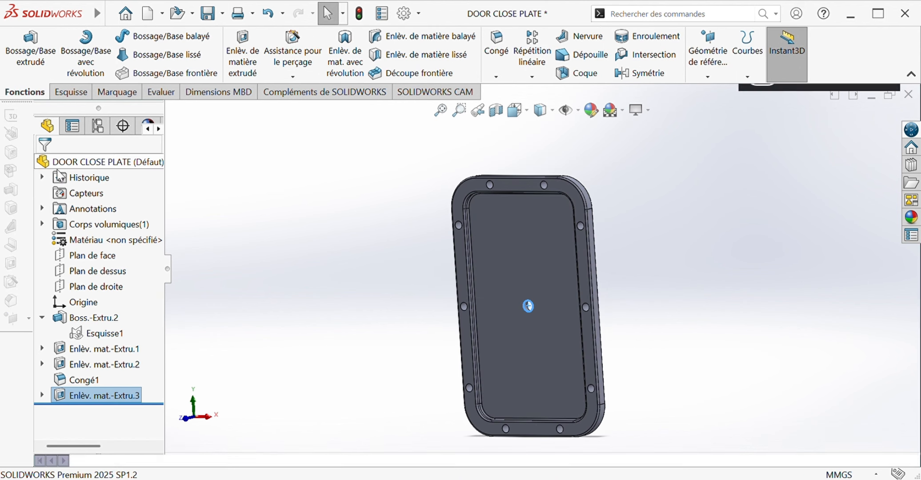
# - Start a new sketch on the flat back face of the plate
pyautogui.moveTo(648, 137); pyautogui.dragTo(542, 190, button='middle')
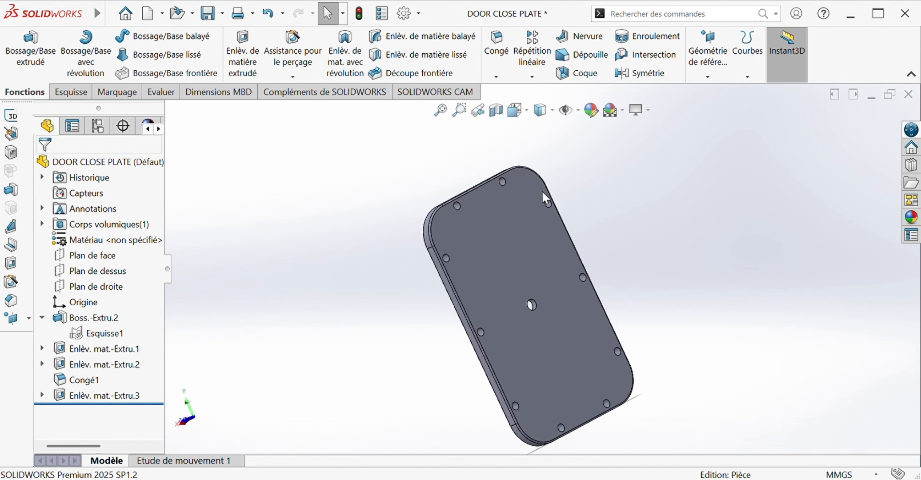
pyautogui.click(543, 258)
pyautogui.click(603, 236)
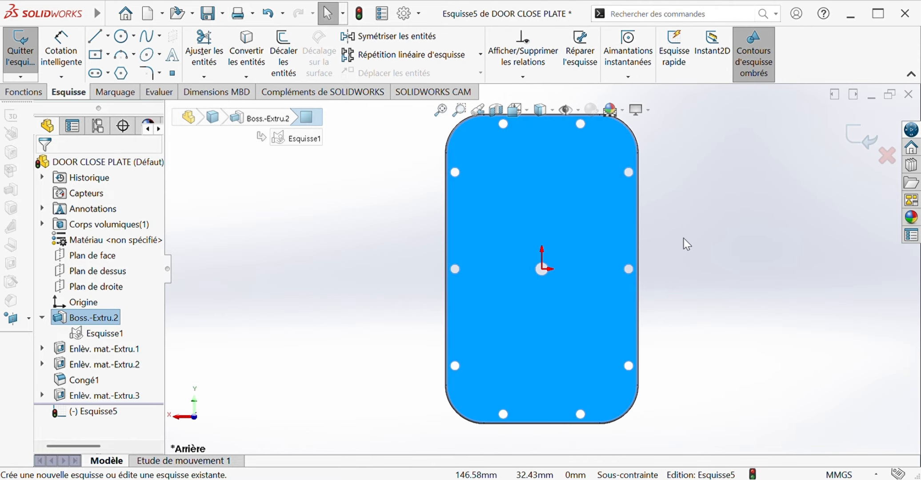
pyautogui.click(684, 240)
# - Offset the central hole's edge outward by 5 mm and make the resulting circle regular geometry instead of construction
pyautogui.moveTo(384, 253); pyautogui.dragTo(440, 280, button='middle')
pyautogui.click(548, 269)
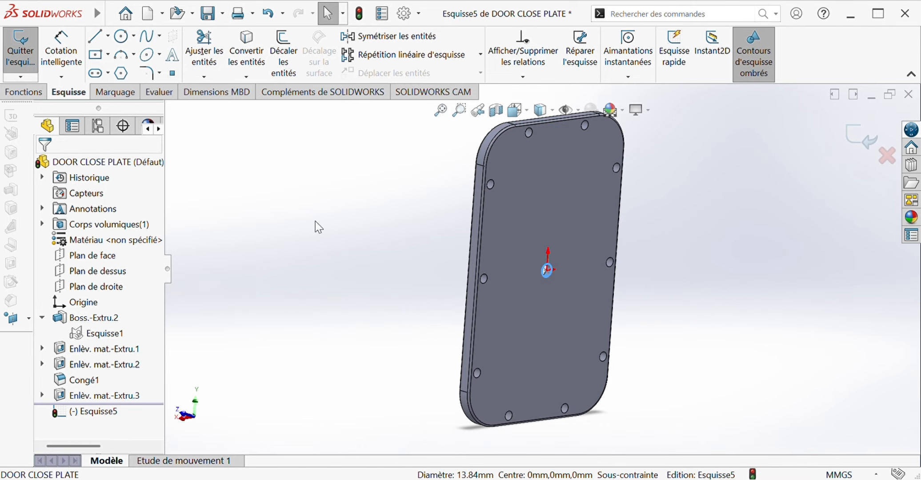
pyautogui.click(285, 53)
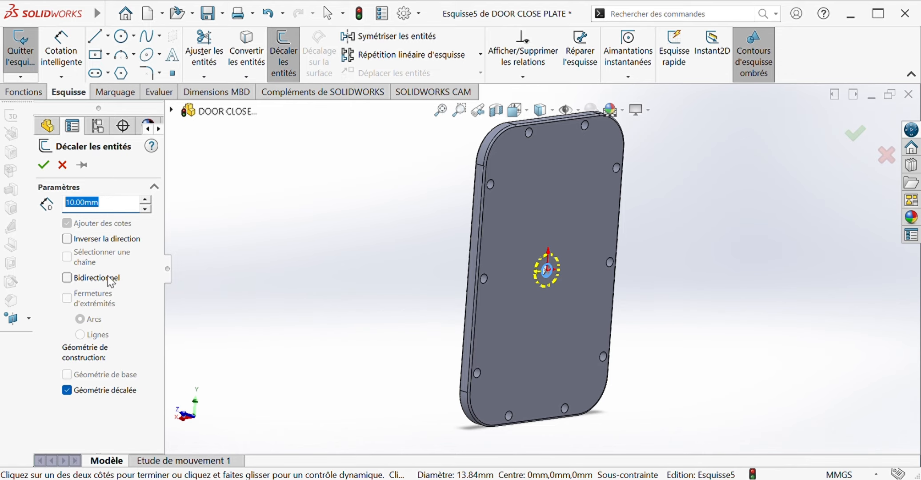
pyautogui.click(75, 201)
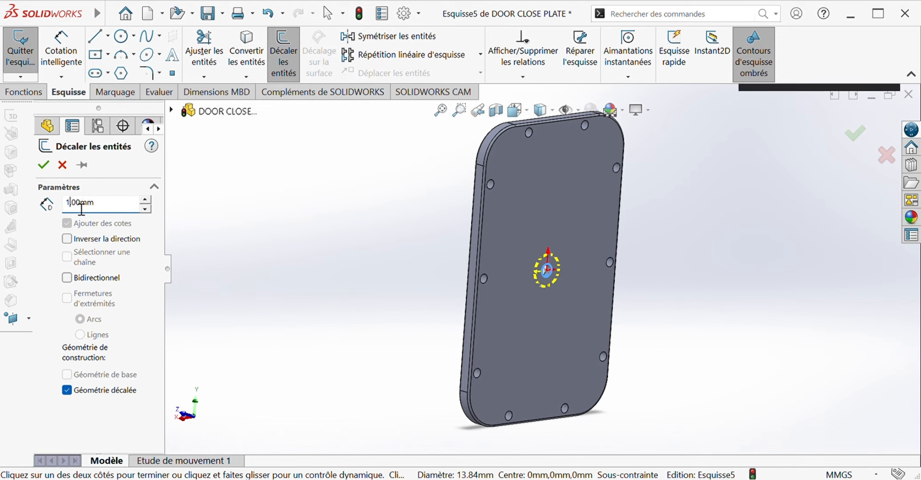
pyautogui.click(43, 164)
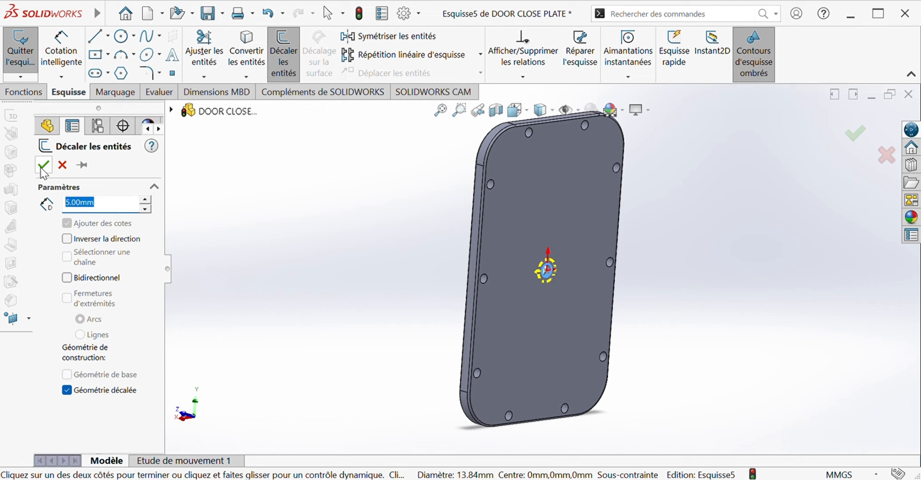
pyautogui.click(553, 263)
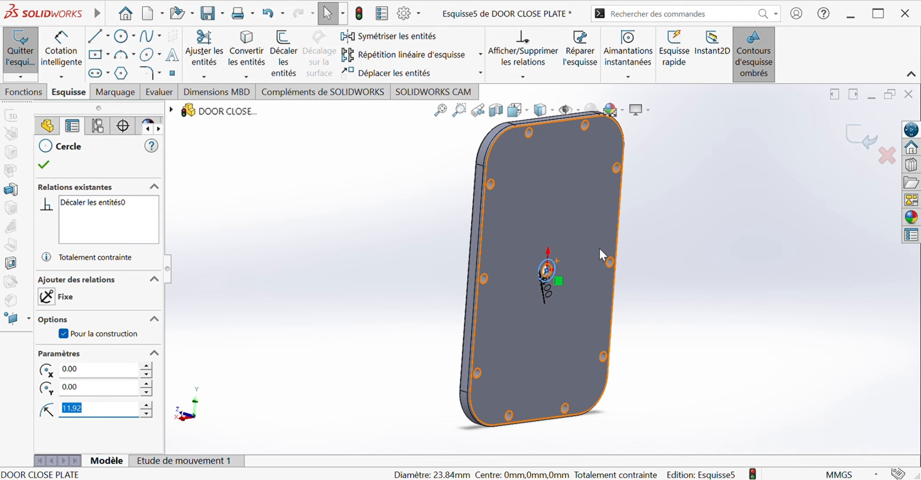
pyautogui.press('Escape')
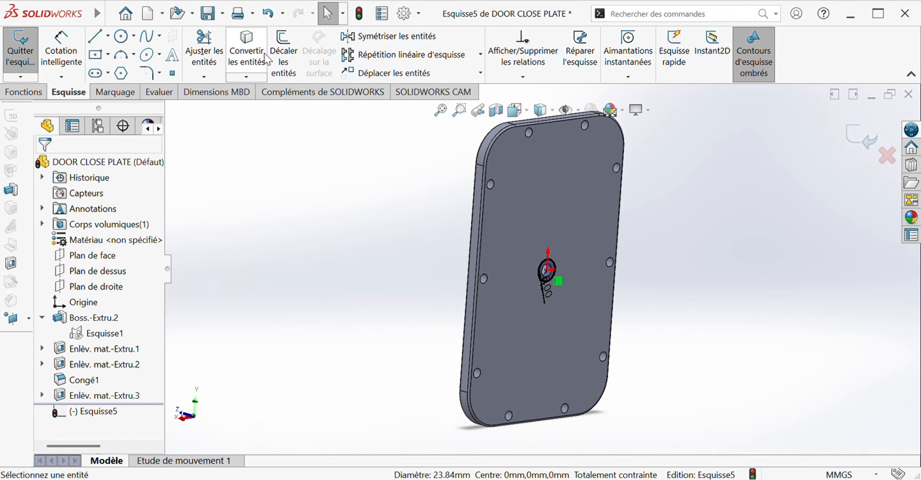
# - Try to extrude the offset circle alone into a 10 mm boss on the plate's back face
pyautogui.click(23, 92)
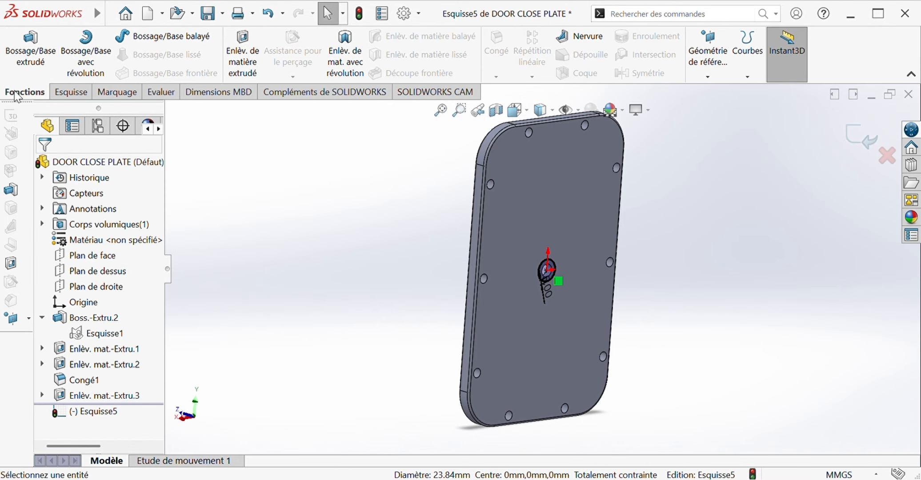
pyautogui.click(29, 50)
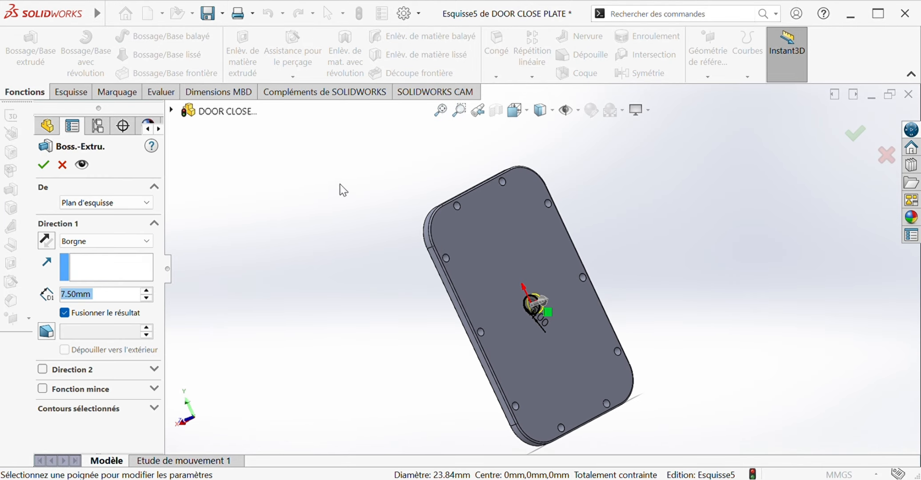
pyautogui.click(77, 301)
pyautogui.click(43, 165)
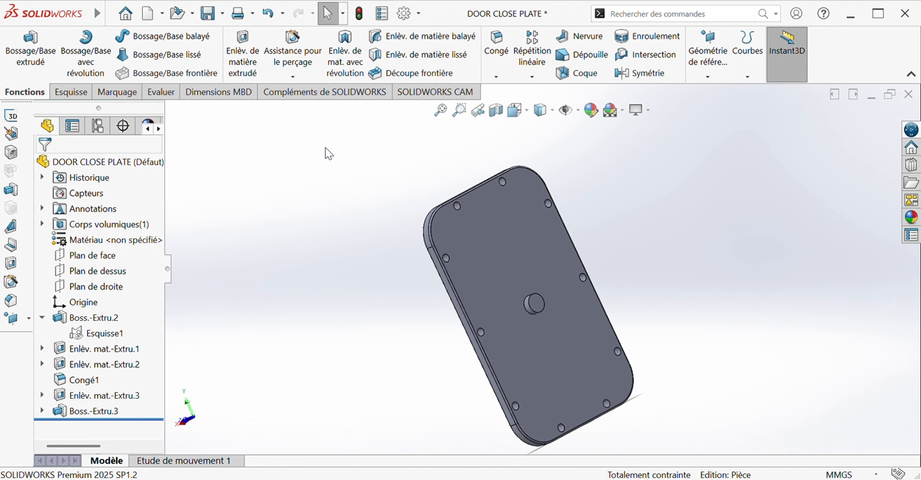
pyautogui.click(270, 21)
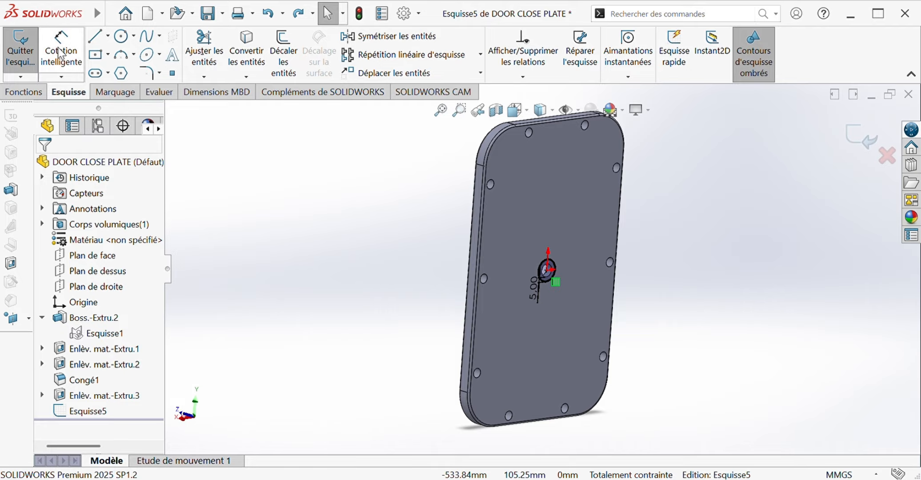
pyautogui.click(30, 93)
pyautogui.click(10, 32)
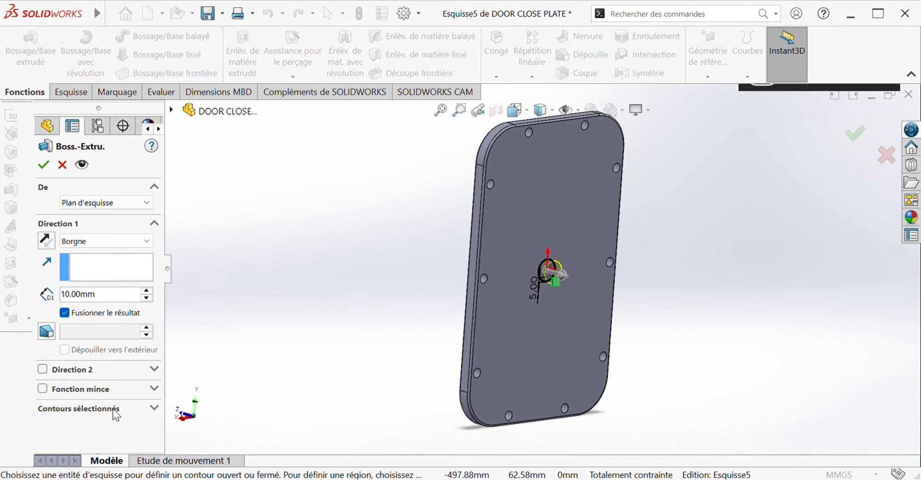
pyautogui.scroll(-3, 578, 293)
pyautogui.moveTo(677, 205); pyautogui.dragTo(638, 177, button='middle')
pyautogui.click(62, 165)
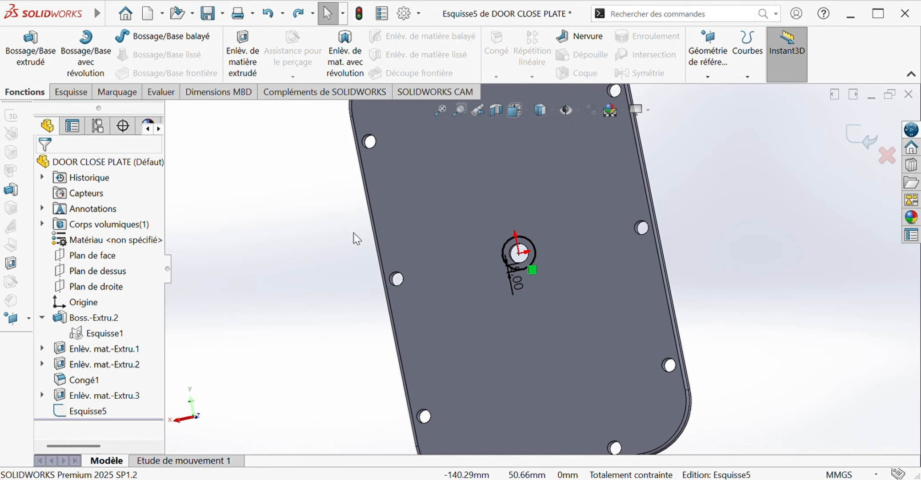
# - Convert the central hole's edge into the sketch inside the offset circle on the plate's back face
pyautogui.click(526, 254)
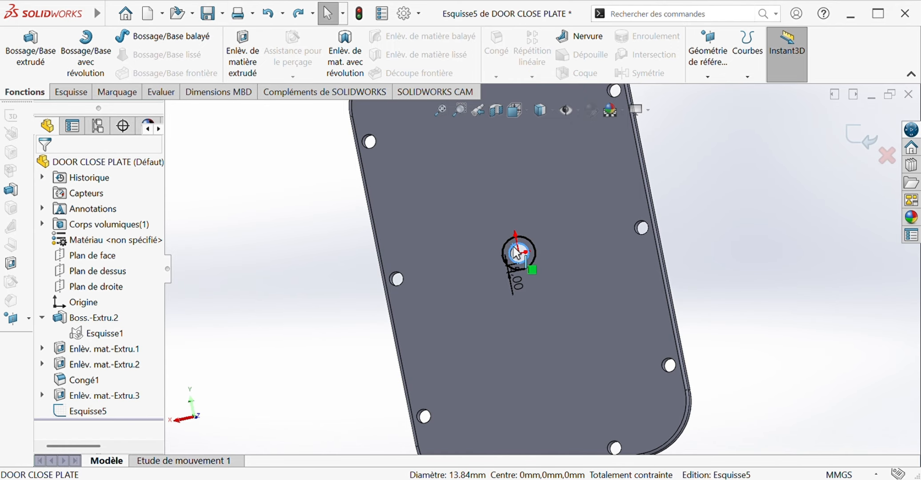
pyautogui.click(75, 95)
pyautogui.click(247, 51)
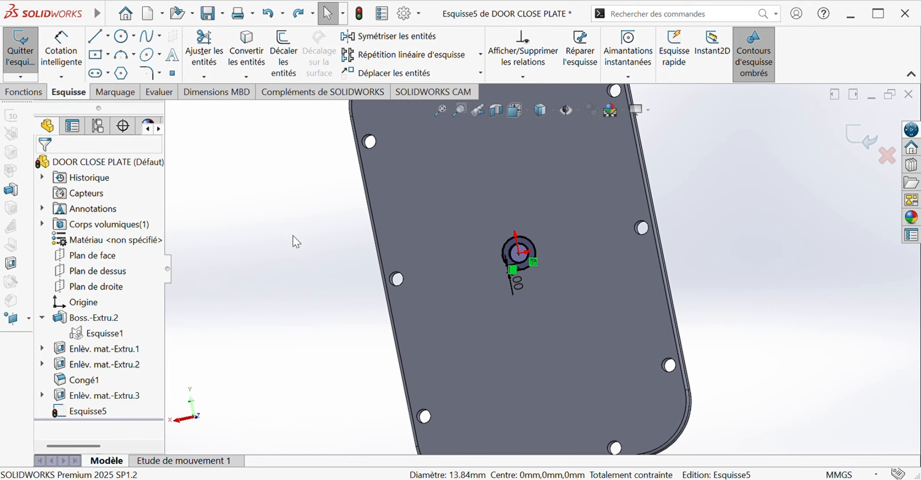
# - Extrude the ring between the two central circles 10 mm from the plate's back face as a merged boss
pyautogui.click(23, 92)
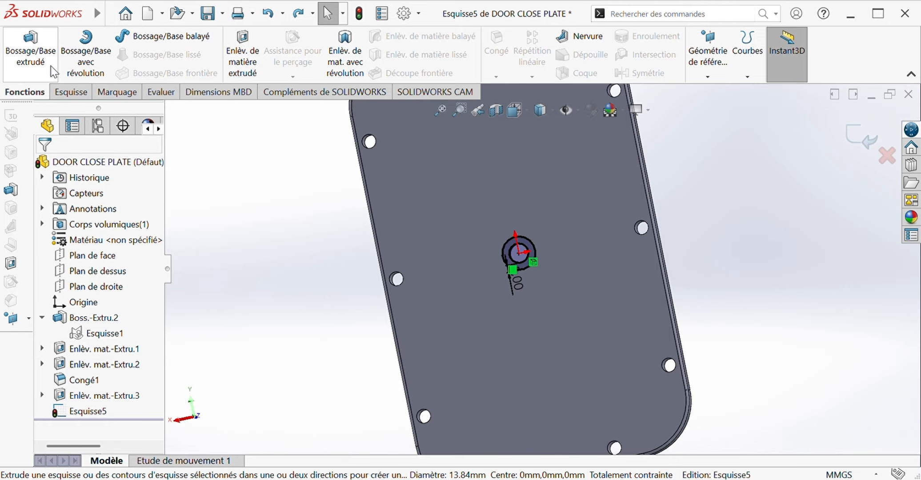
pyautogui.click(30, 49)
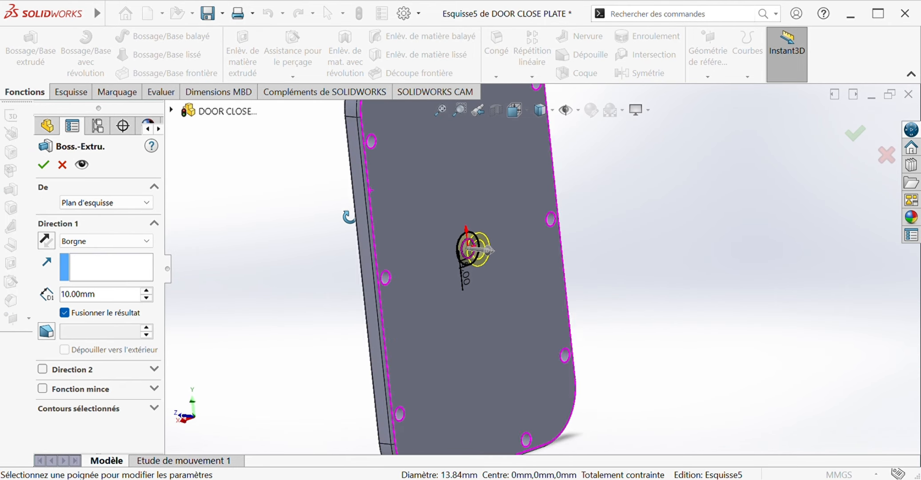
pyautogui.click(43, 165)
pyautogui.click(201, 212)
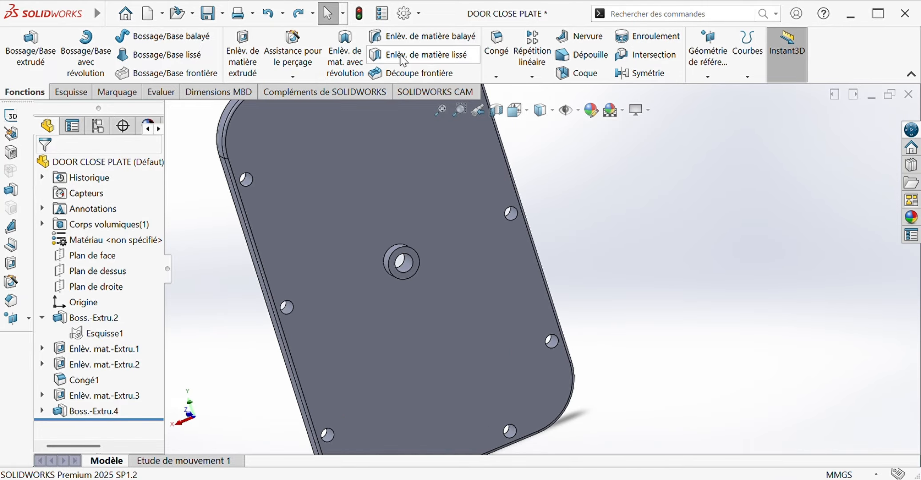
# - Fillet the inner and outer edges of the central boss's end face with a 1 mm radius
pyautogui.click(496, 46)
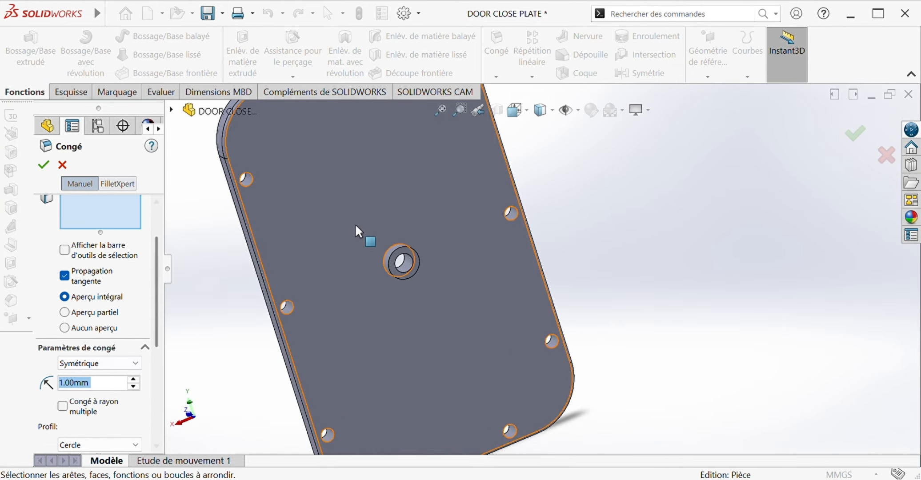
pyautogui.click(400, 260)
pyautogui.click(403, 260)
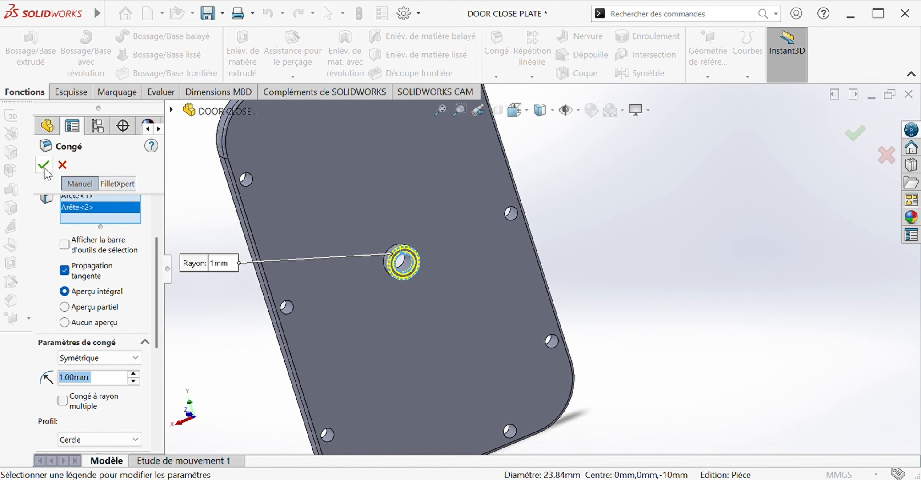
pyautogui.press('Return')
# - Start a helix on the plate's back face and sketch its base circle, about 63 mm in diameter, centred on the origin
pyautogui.click(734, 67)
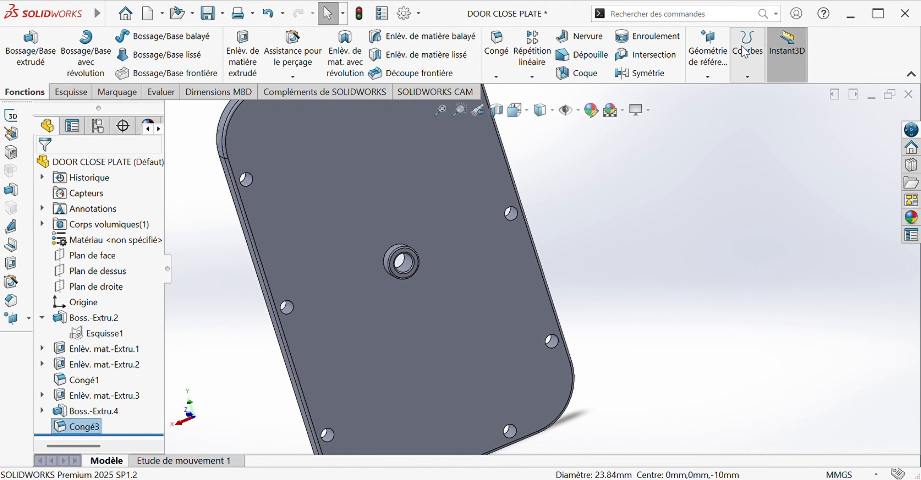
pyautogui.click(743, 183)
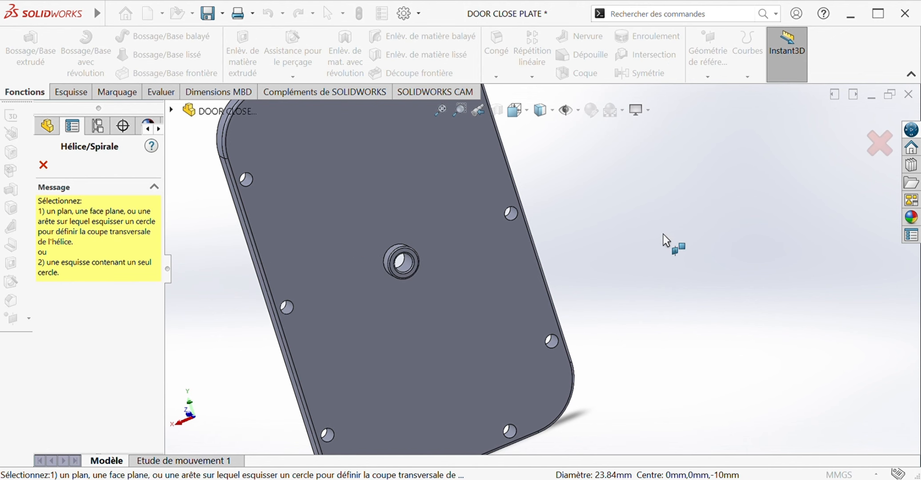
pyautogui.click(391, 270)
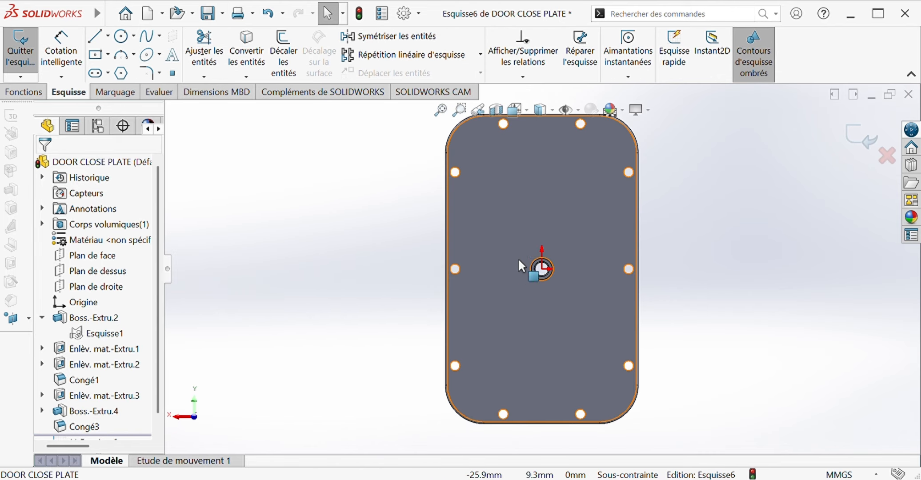
pyautogui.click(122, 36)
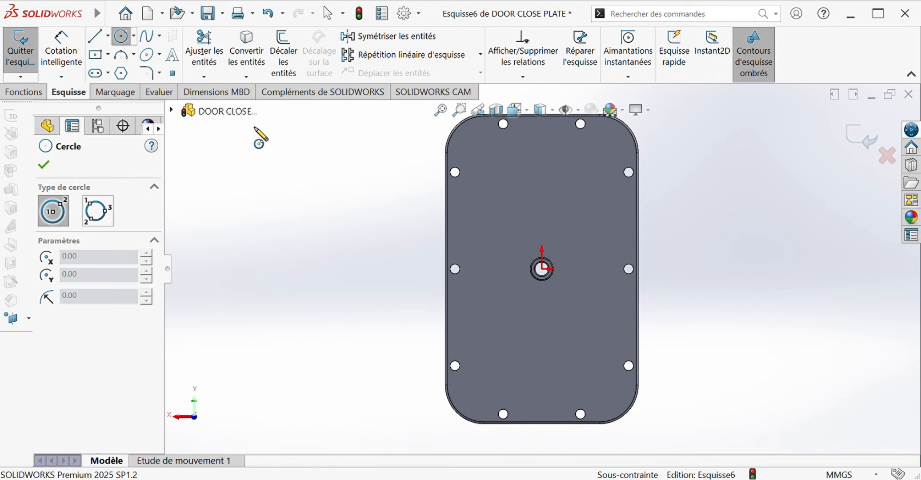
pyautogui.click(542, 269)
pyautogui.click(559, 297)
pyautogui.click(43, 168)
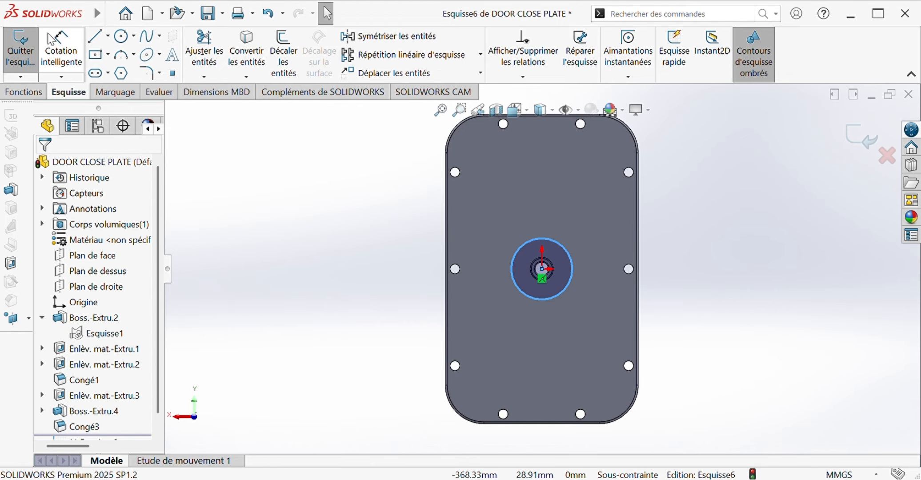
# - Dimension the helix base circle to a 16.43 mm diameter and finish the sketch to define the helix
pyautogui.click(61, 49)
pyautogui.click(525, 268)
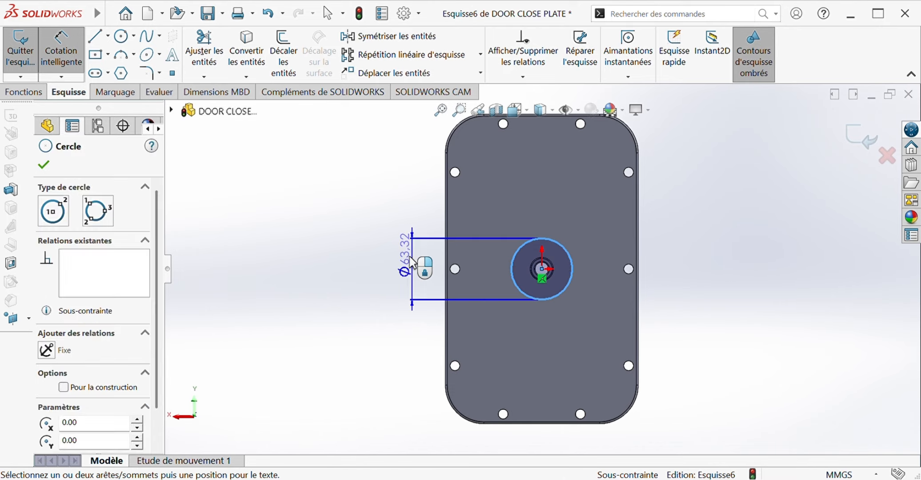
pyautogui.click(381, 260)
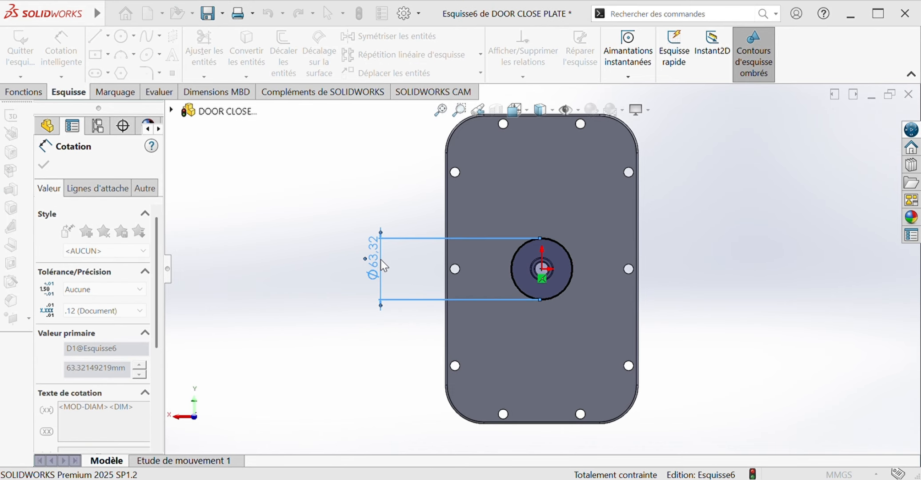
pyautogui.press('Return')
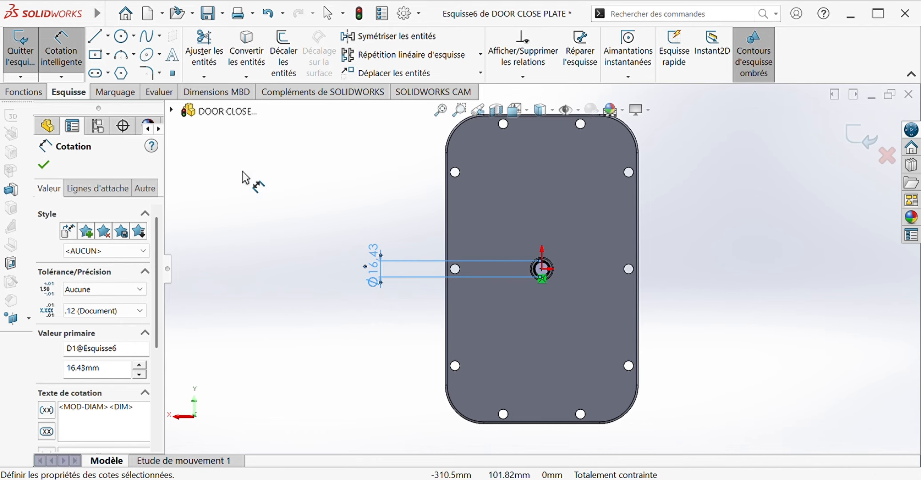
pyautogui.click(47, 169)
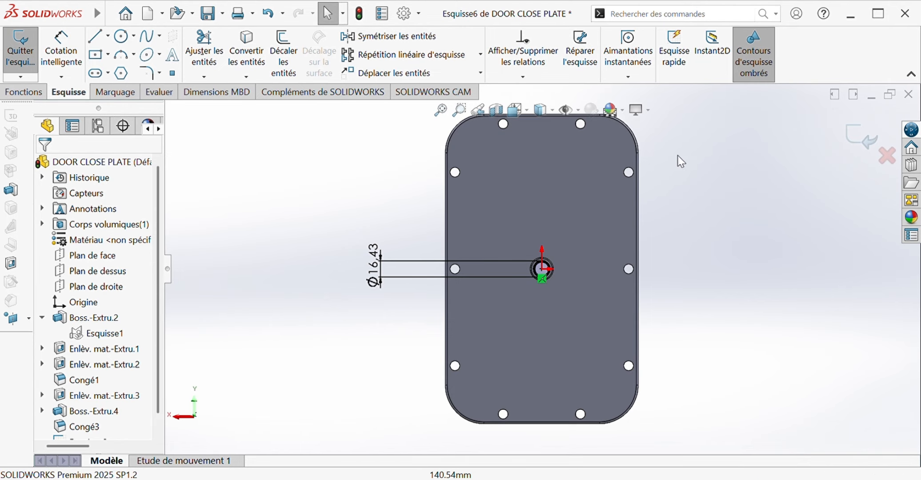
pyautogui.click(861, 140)
# - Try the height-and-pitch and spiral definitions for the helix, and return it to pitch and revolutions
pyautogui.scroll(-2, 137, 254)
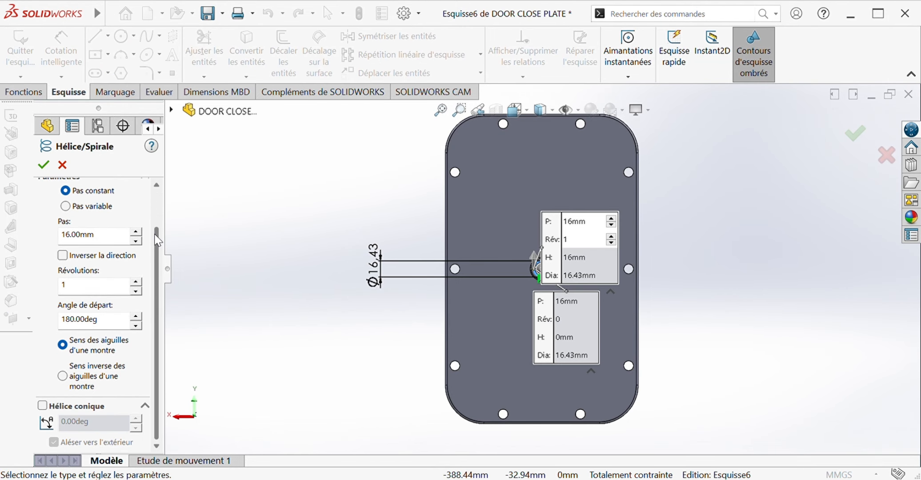
pyautogui.scroll(2, 137, 254)
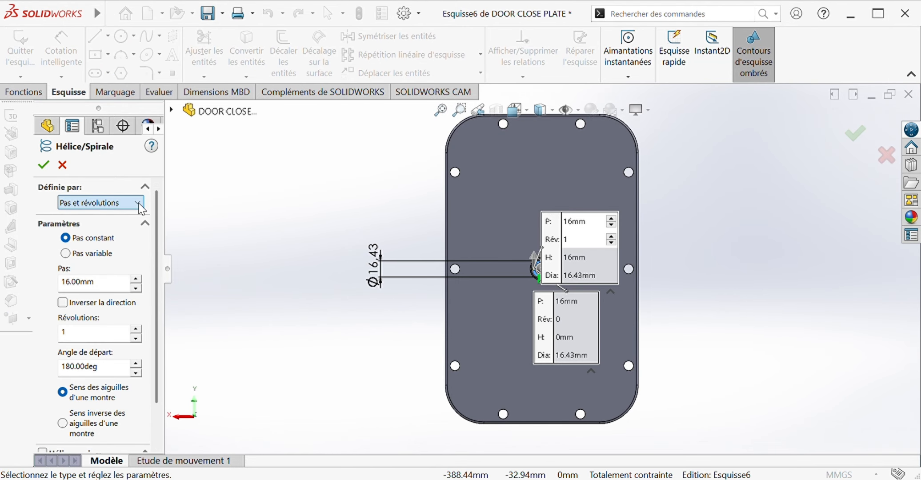
pyautogui.scroll(-1, 140, 205)
pyautogui.click(136, 237)
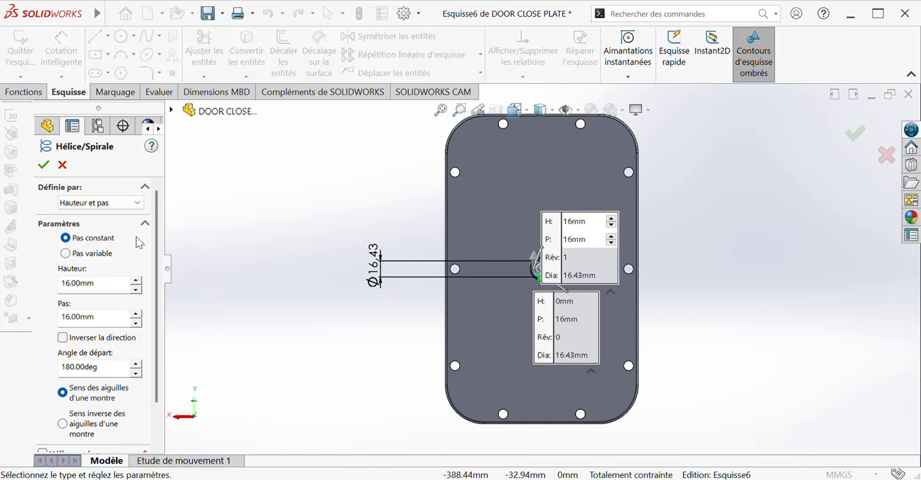
pyautogui.click(142, 207)
pyautogui.click(138, 252)
pyautogui.moveTo(301, 236); pyautogui.dragTo(354, 96, button='middle')
pyautogui.click(145, 204)
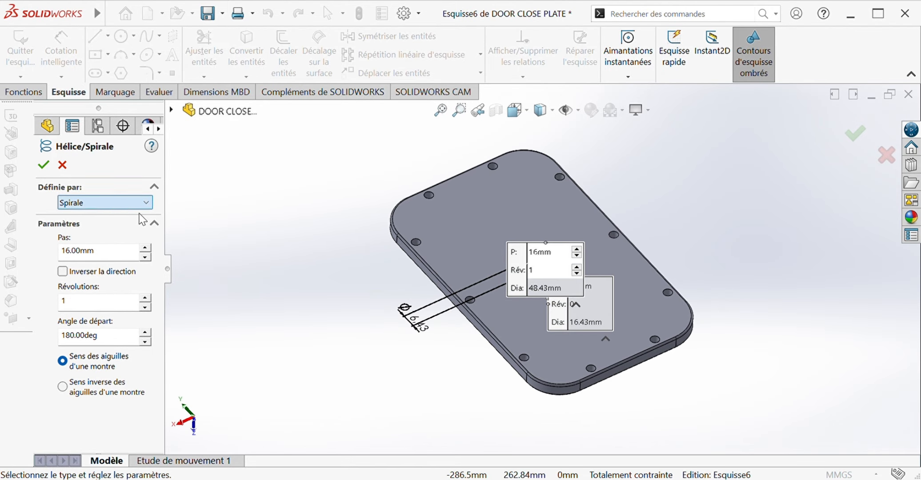
pyautogui.click(142, 221)
# - Switch the helix to variable pitch, with a pitch of 0 mm in the first region row and 18 mm in the second
pyautogui.click(66, 253)
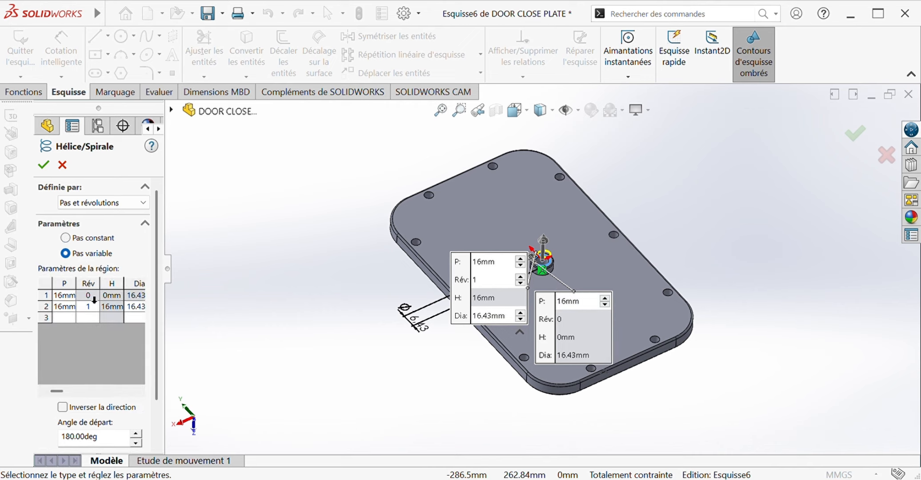
pyautogui.doubleClick(75, 299)
pyautogui.write('00')
pyautogui.doubleClick(79, 310)
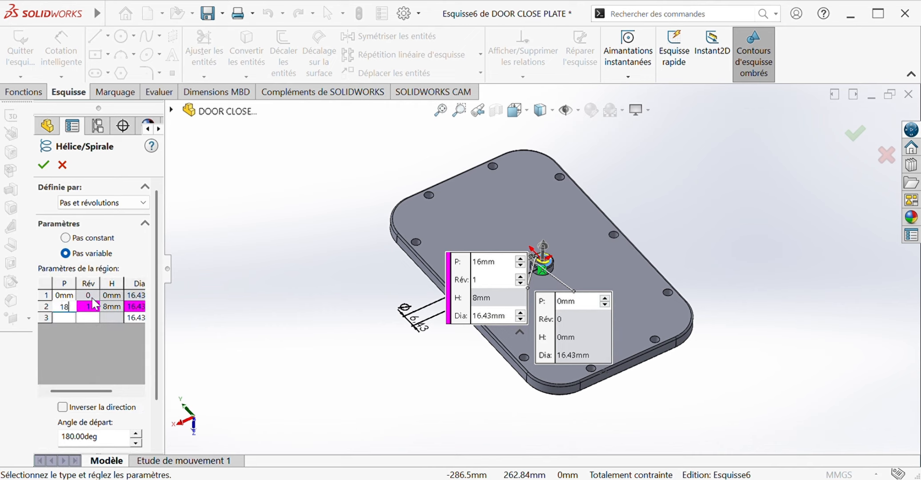
pyautogui.press('Return')
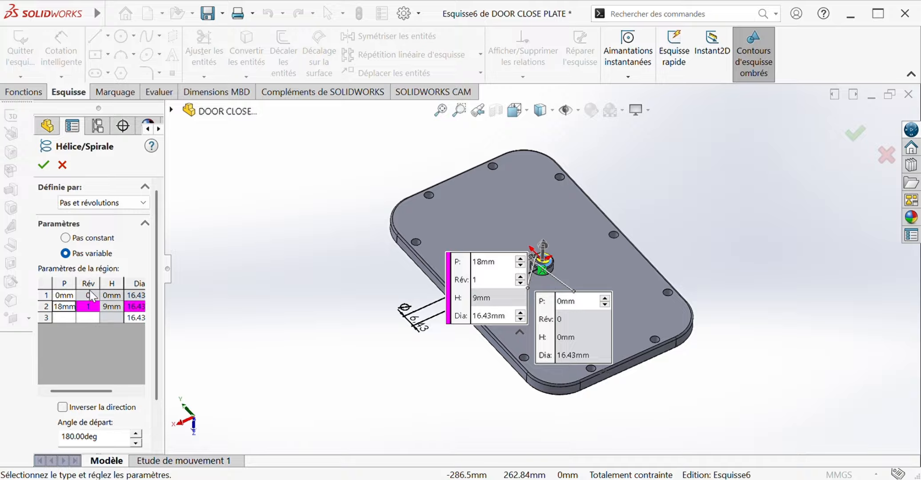
# - Set the second region row to 2 revolutions and reverse the helix direction
pyautogui.doubleClick(94, 310)
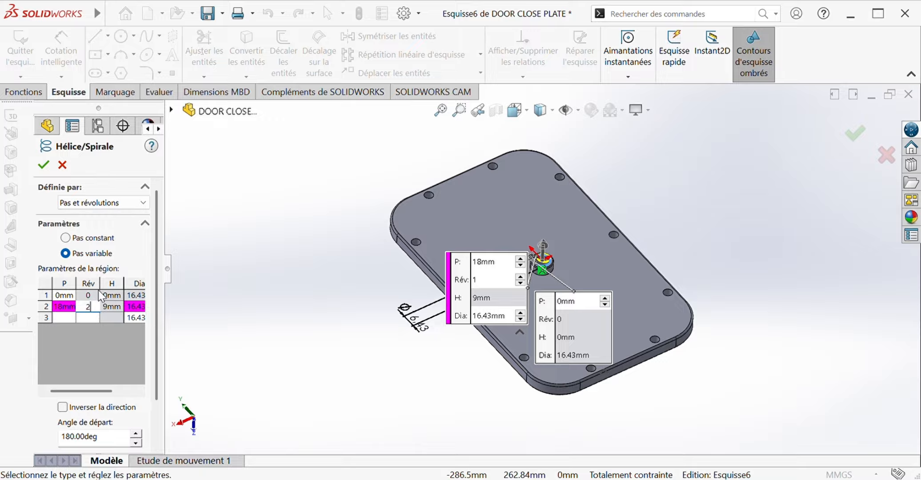
pyautogui.press('Return')
pyautogui.doubleClick(91, 306)
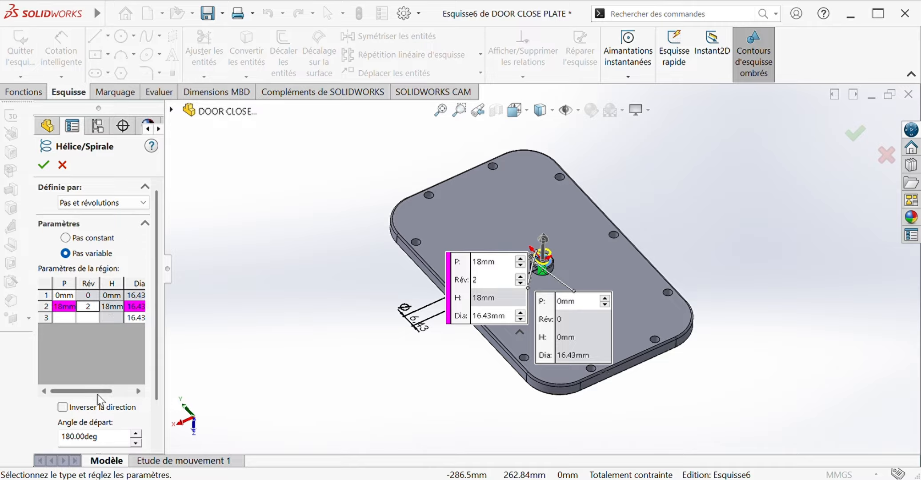
pyautogui.moveTo(103, 391); pyautogui.dragTo(117, 395)
pyautogui.click(62, 407)
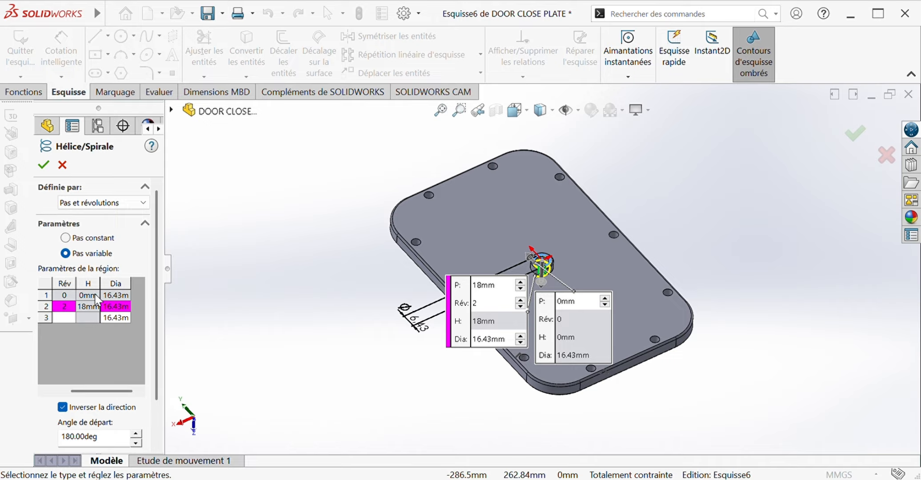
pyautogui.scroll(-2, 152, 352)
pyautogui.scroll(2, 152, 352)
pyautogui.click(75, 308)
pyautogui.moveTo(94, 391); pyautogui.dragTo(77, 391)
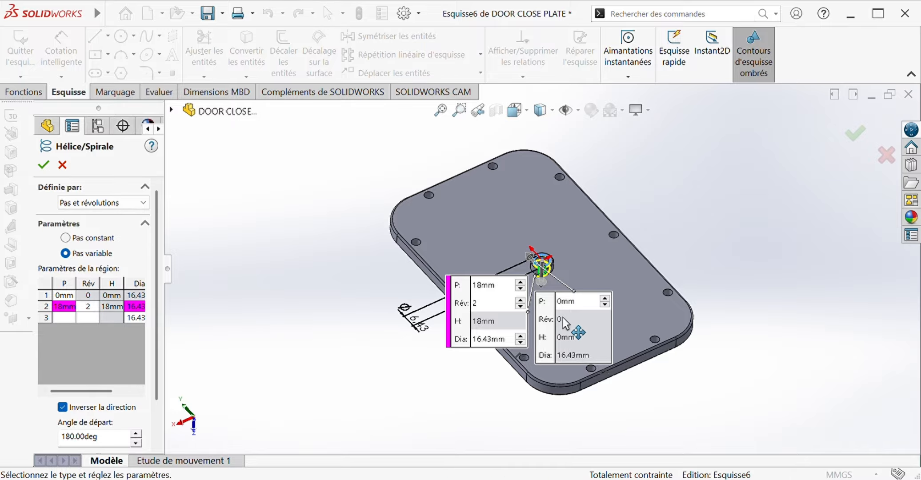
# - Try a starting pitch of 10 mm for the helix and return it to 0 mm
pyautogui.click(605, 299)
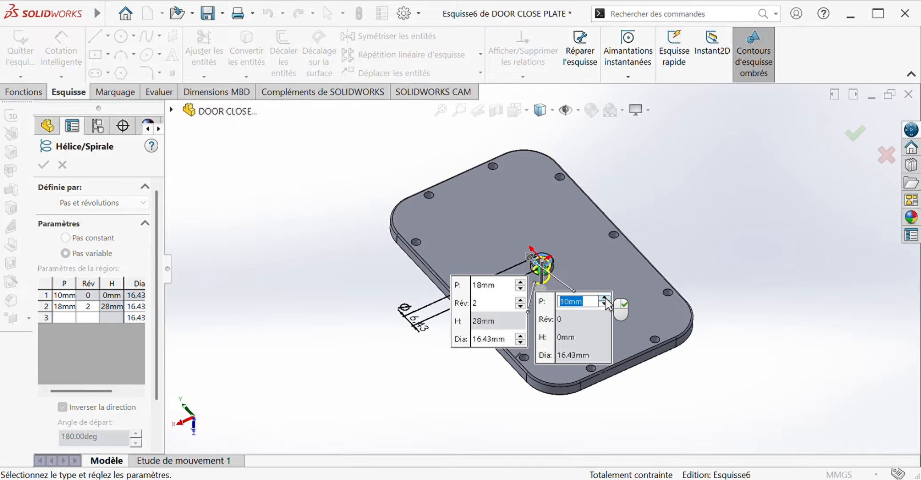
pyautogui.click(91, 296)
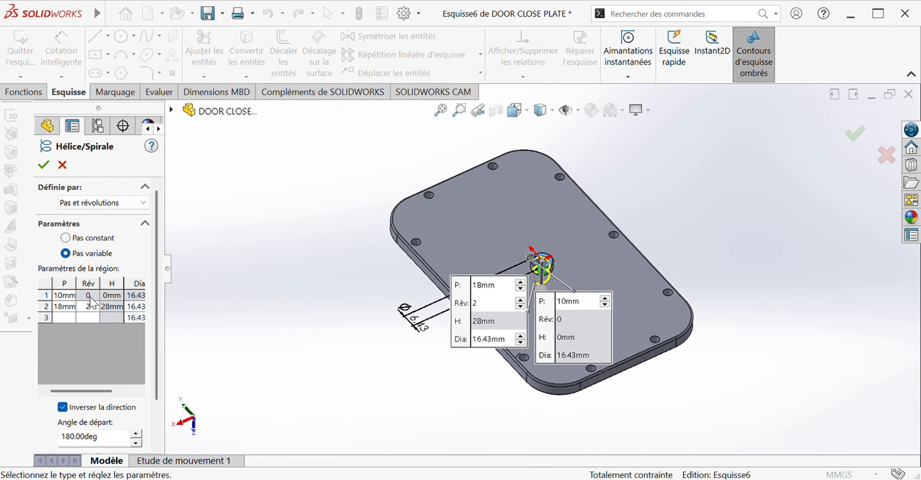
pyautogui.click(93, 306)
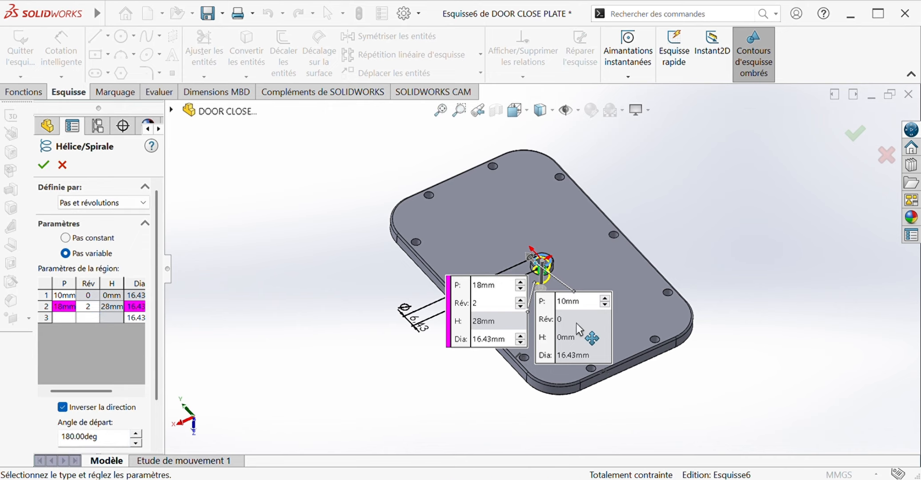
pyautogui.click(72, 297)
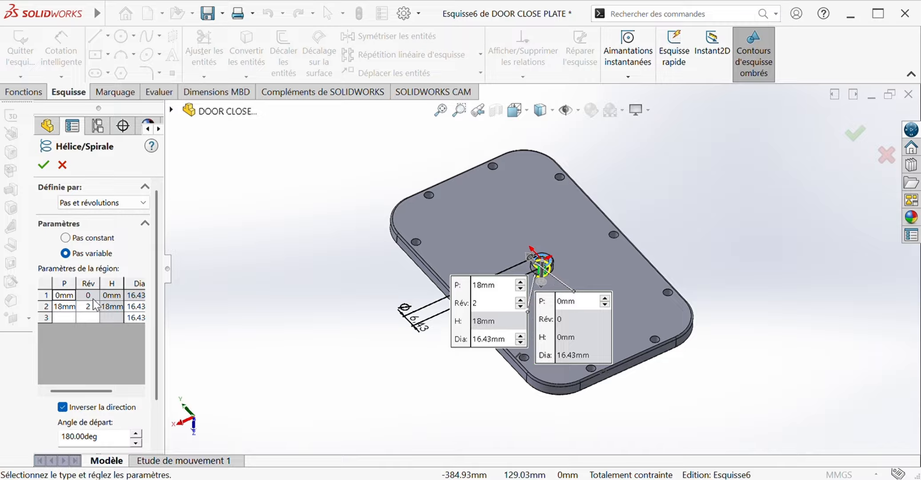
pyautogui.click(91, 307)
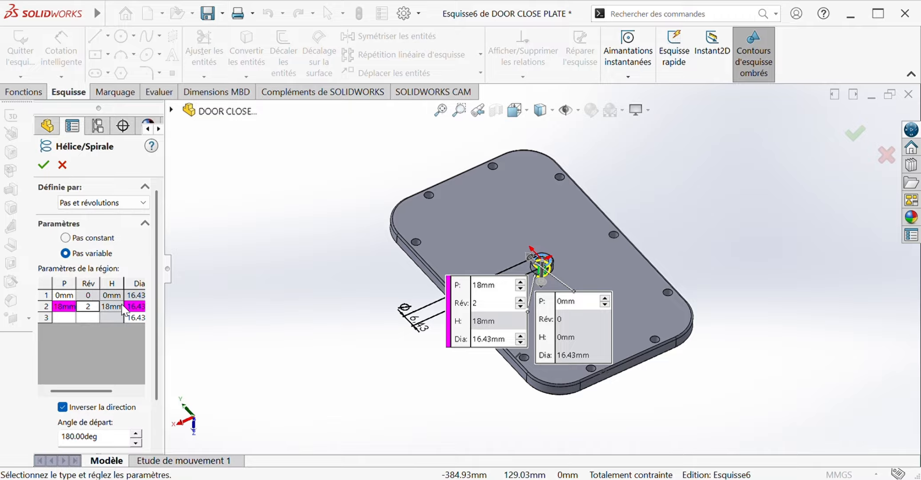
pyautogui.moveTo(348, 261); pyautogui.dragTo(341, 191, button='middle')
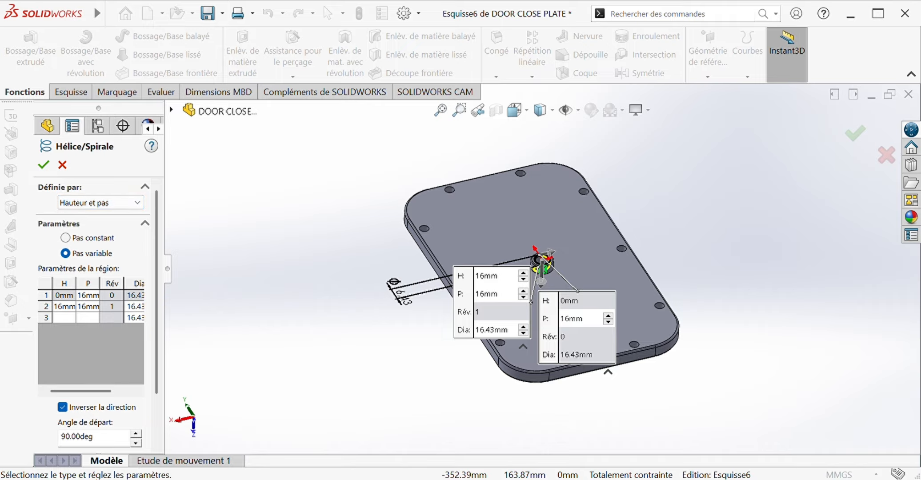
pyautogui.scroll(-2, 154, 304)
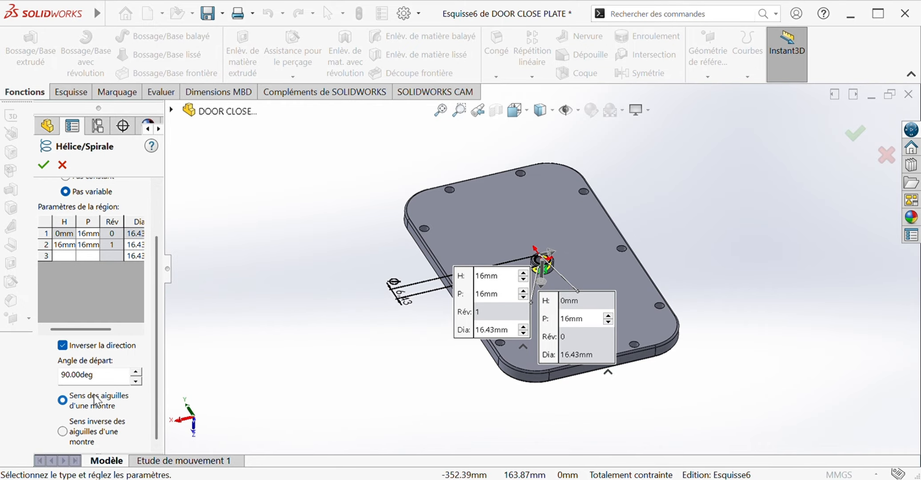
pyautogui.scroll(2, 152, 352)
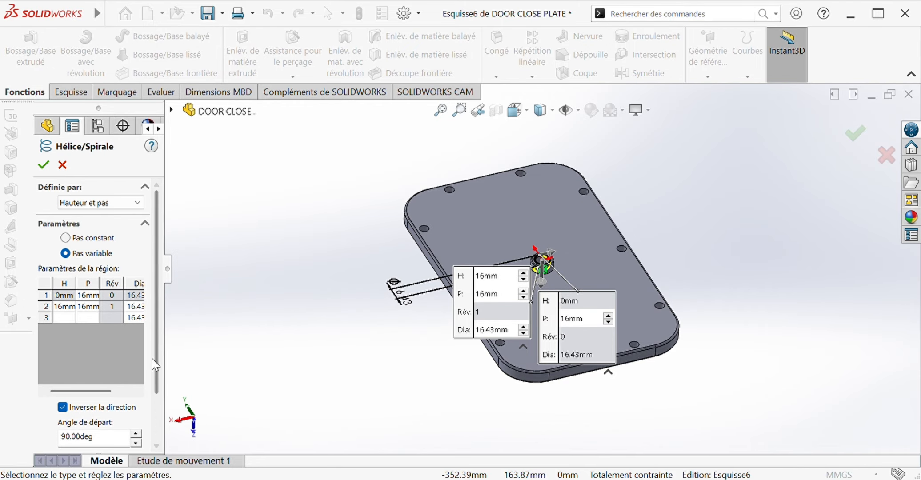
# - Set the helix's second region height to 18 mm and the pitch to 2 mm in both rows, and create it
pyautogui.click(65, 307)
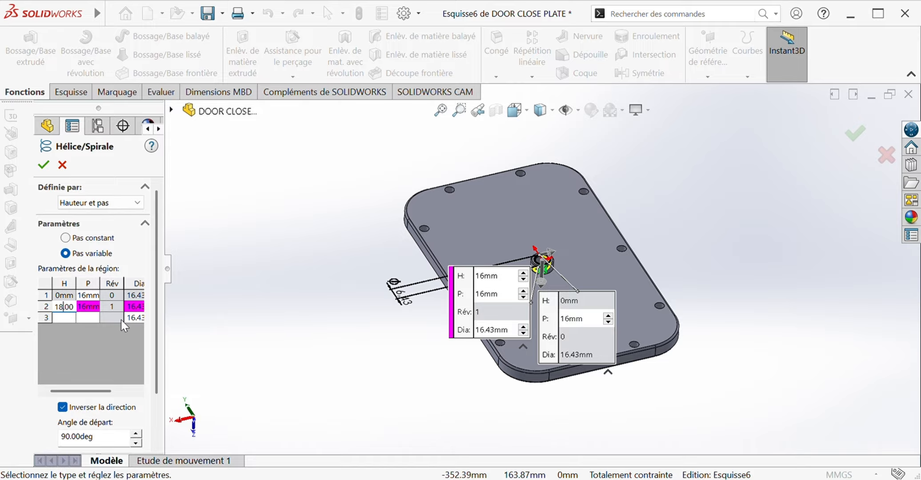
pyautogui.click(93, 297)
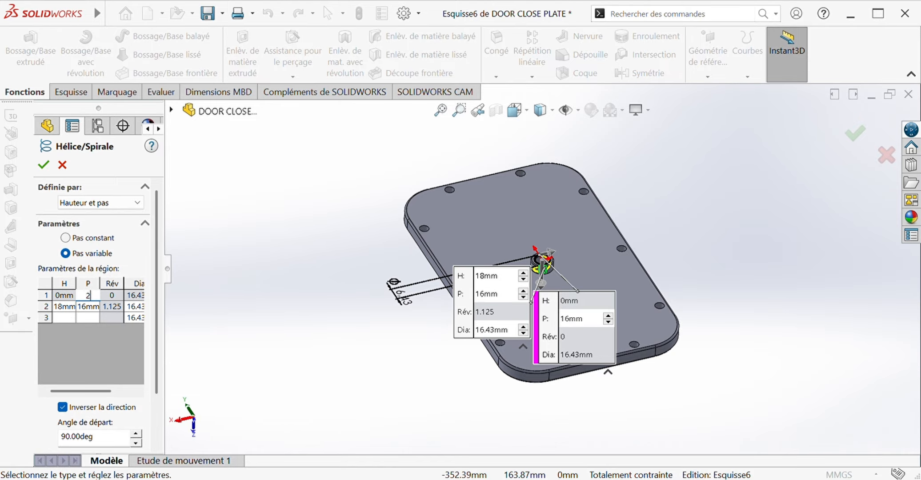
pyautogui.write('2')
pyautogui.click(96, 312)
pyautogui.write('2')
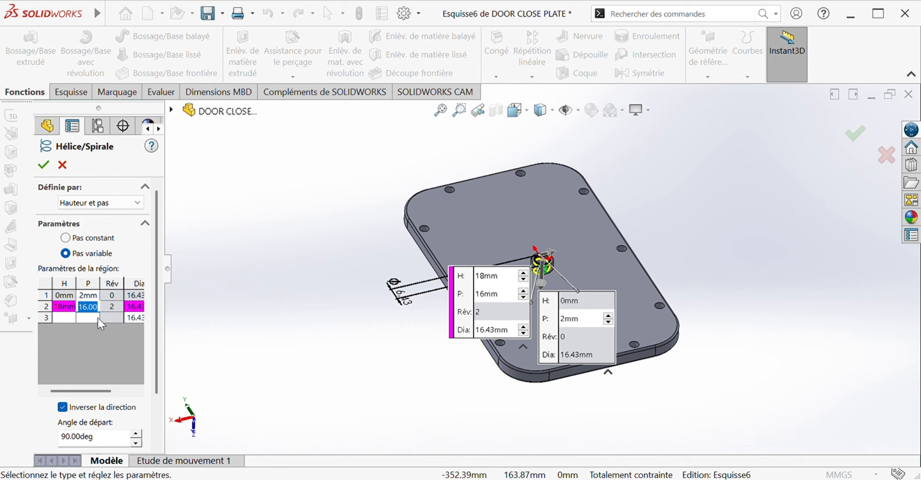
pyautogui.click(110, 310)
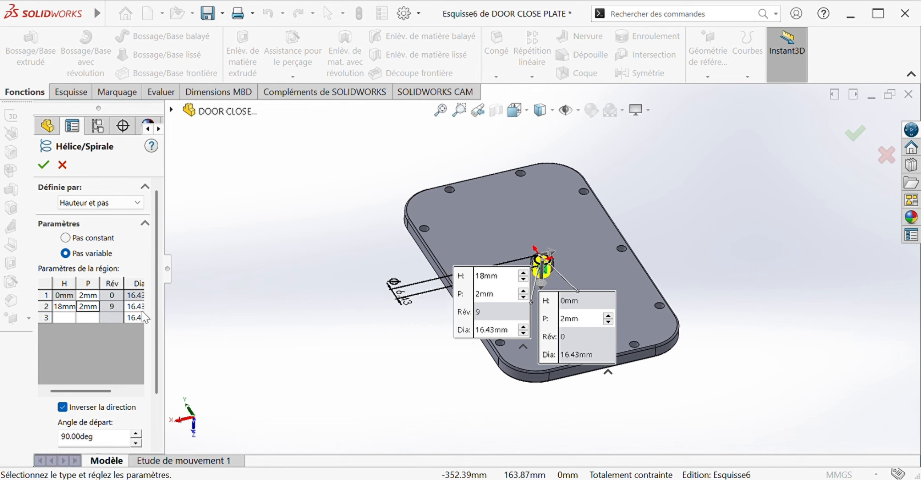
pyautogui.click(43, 165)
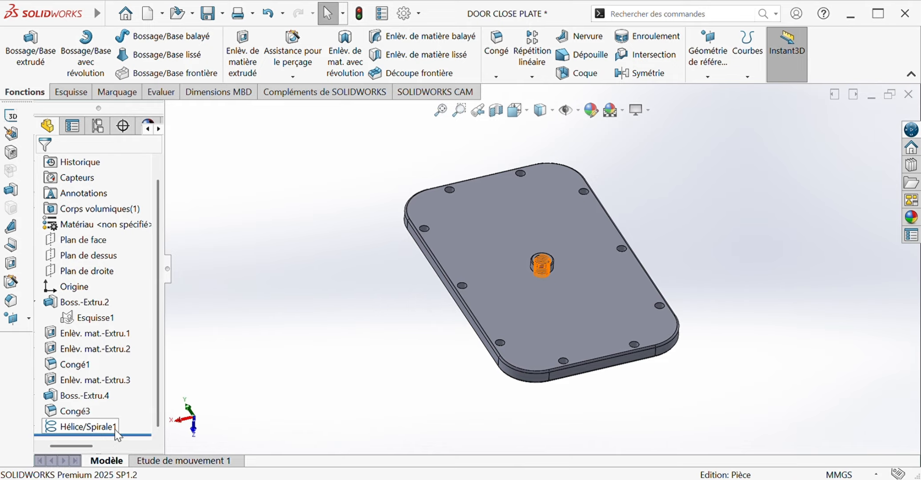
# - Open the helix's circle sketch for editing, and undo back to the state before the helix was created
pyautogui.click(97, 430)
pyautogui.click(277, 138)
pyautogui.click(267, 153)
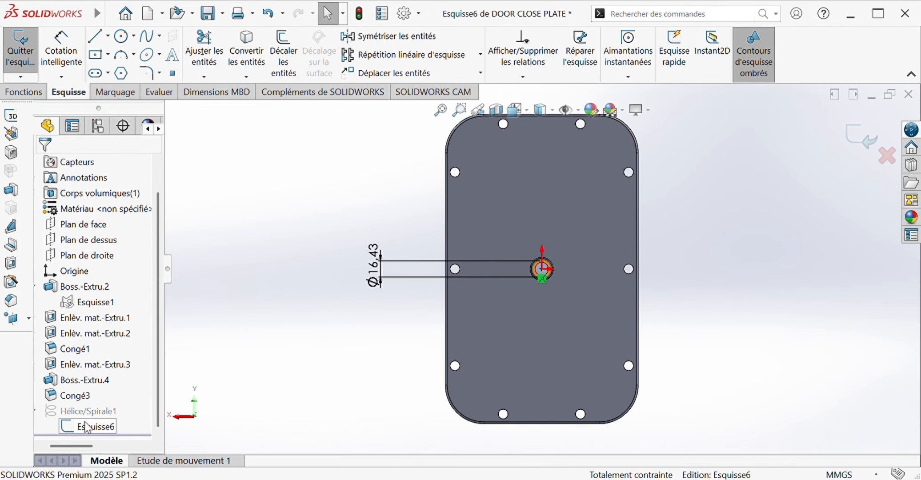
pyautogui.moveTo(230, 194); pyautogui.dragTo(375, 210, button='middle')
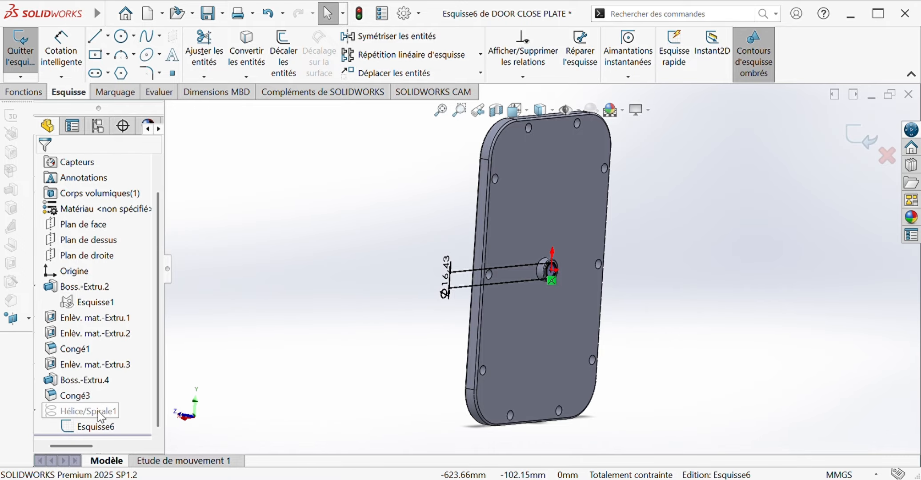
pyautogui.click(267, 13)
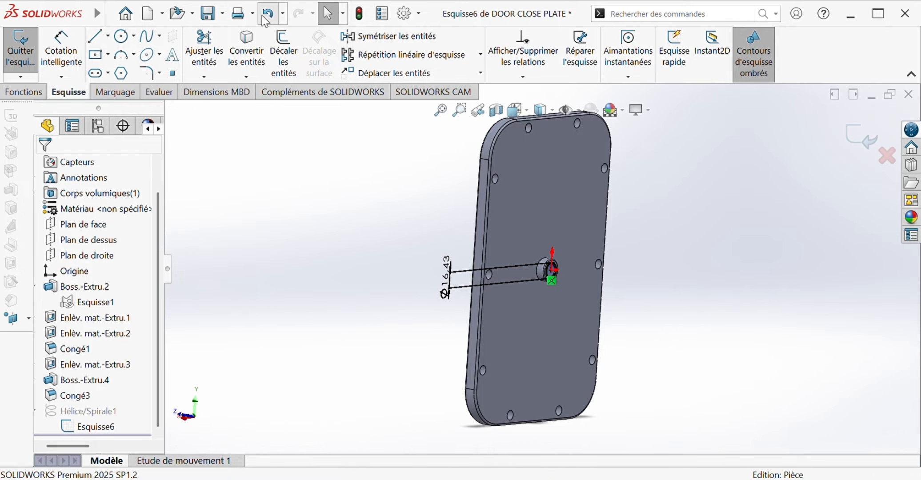
pyautogui.click(267, 14)
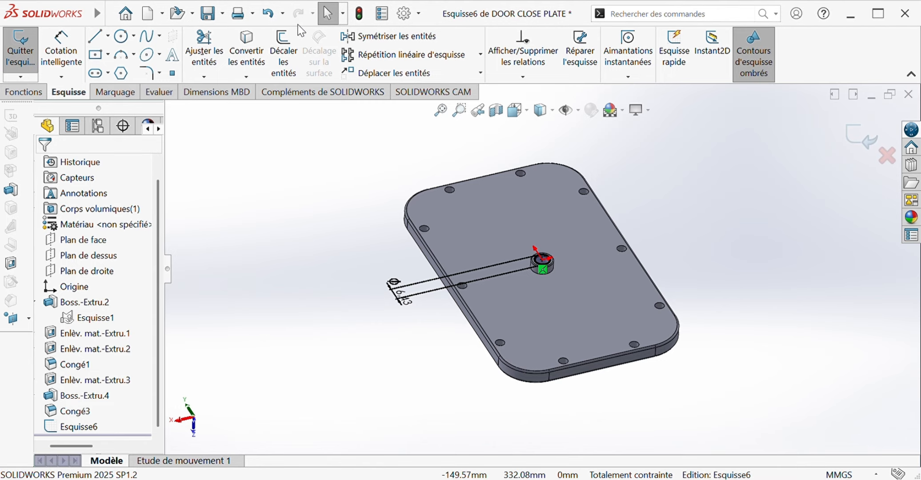
# - Recreate the variable-pitch helix from the circle sketch with 18 mm height, 2 mm pitch and reversed direction
pyautogui.press('Return')
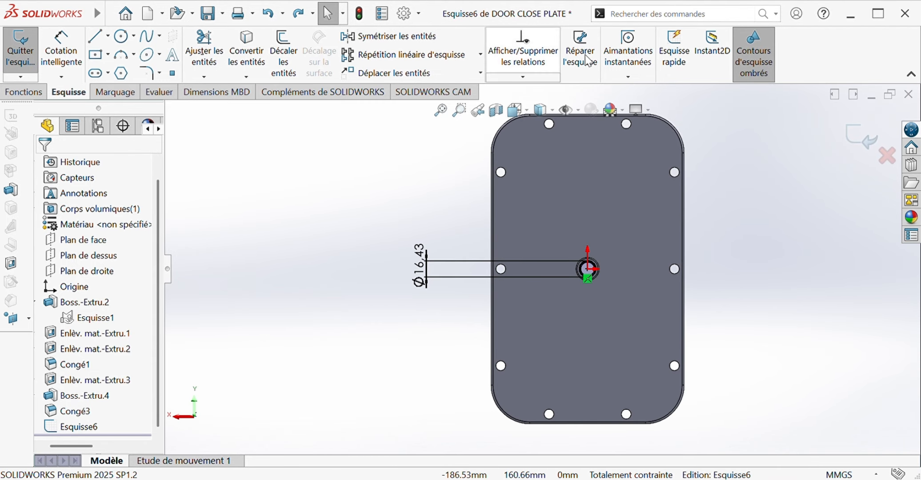
pyautogui.click(63, 407)
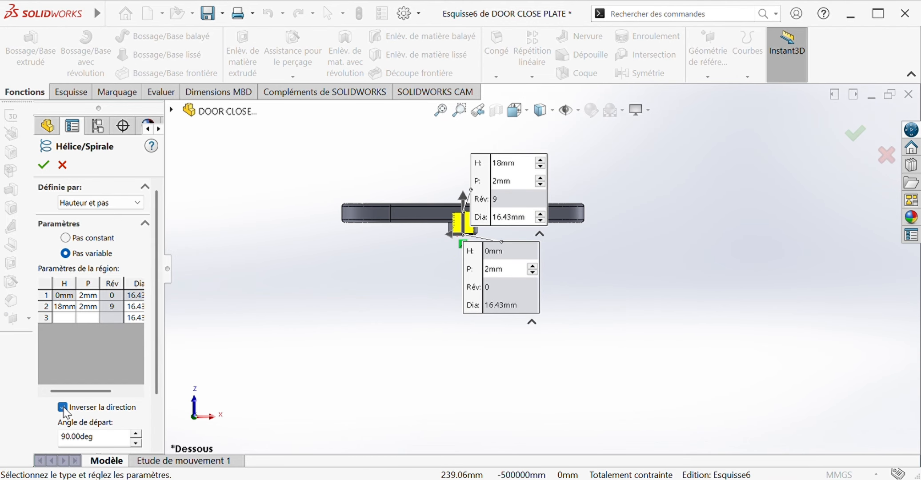
pyautogui.click(43, 165)
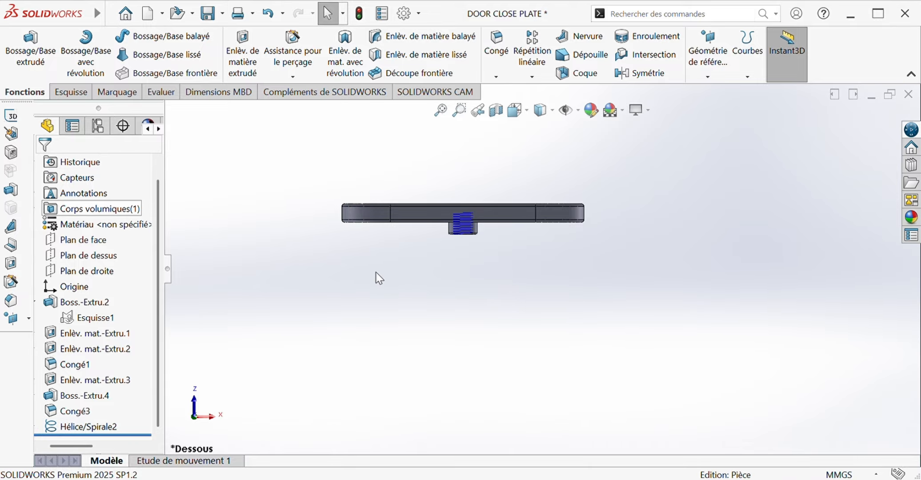
# - Start a new sketch on the right plane (Plan de droite) with the centerline tool
pyautogui.moveTo(480, 293); pyautogui.dragTo(419, 189, button='middle')
pyautogui.press('s')
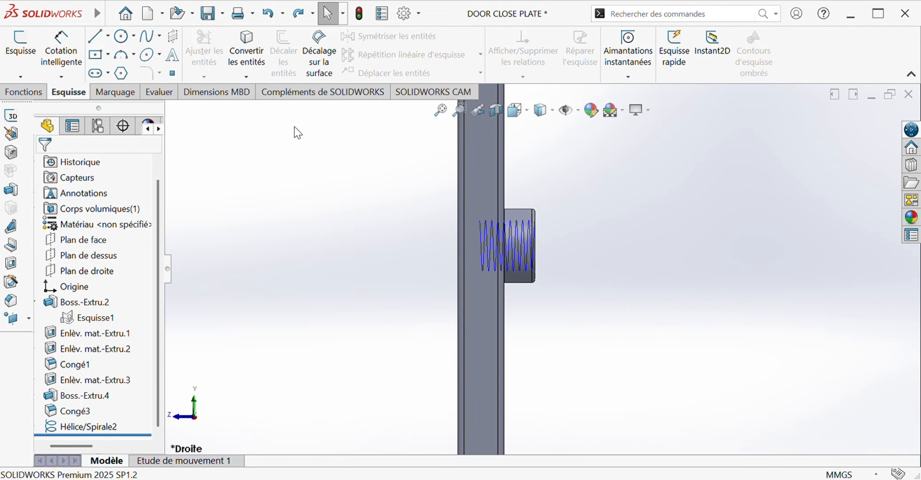
pyautogui.scroll(-3, 613, 319)
pyautogui.scroll(2, 455, 205)
pyautogui.scroll(-3, 449, 209)
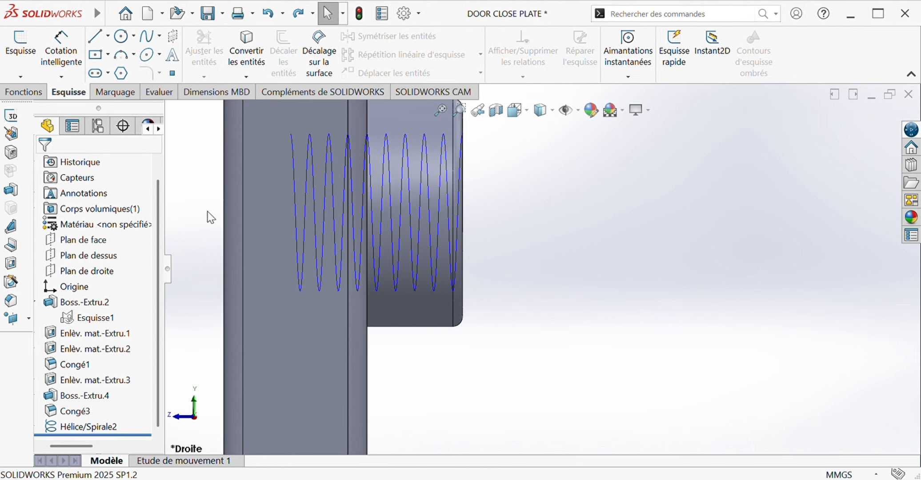
pyautogui.scroll(3, 457, 243)
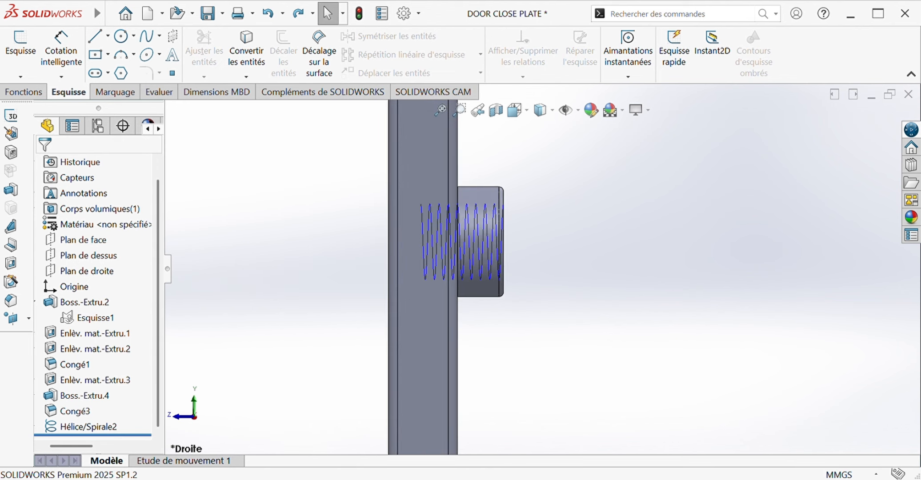
pyautogui.click(109, 40)
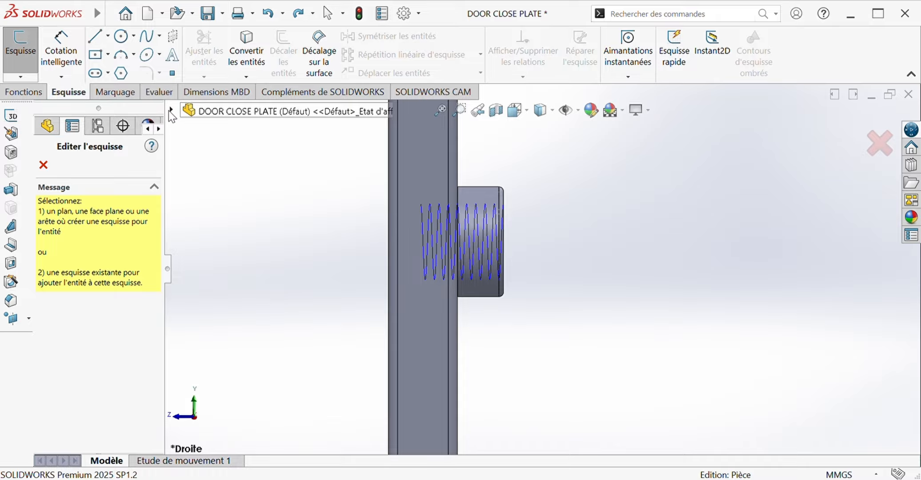
pyautogui.click(171, 109)
pyautogui.click(229, 235)
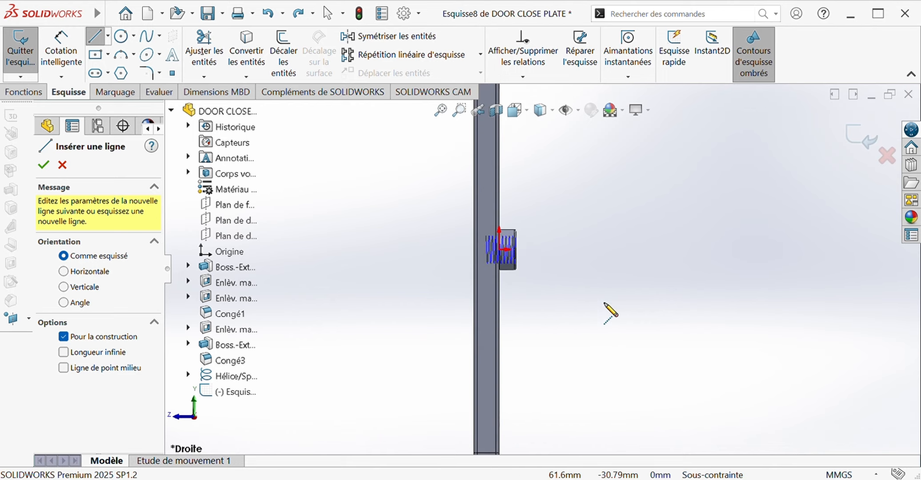
# - Draw a vertical construction line along the boss's end face up to its axis, and a horizontal one about 11.9 mm outward along the axis
pyautogui.scroll(-8, 405, 228)
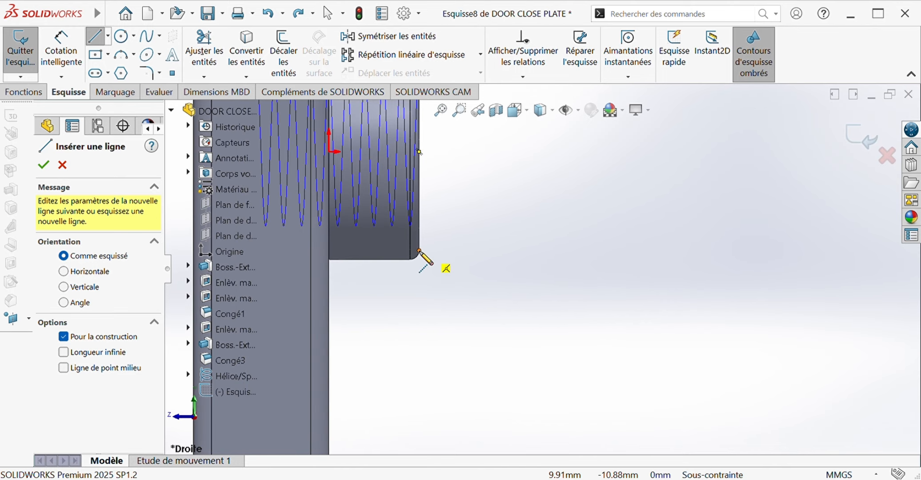
pyautogui.click(420, 259)
pyautogui.click(419, 152)
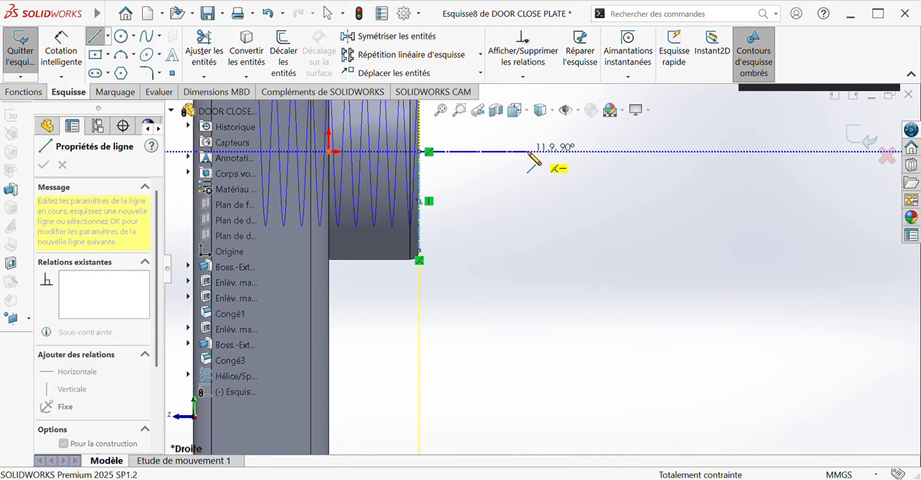
pyautogui.click(527, 152)
pyautogui.press('Escape')
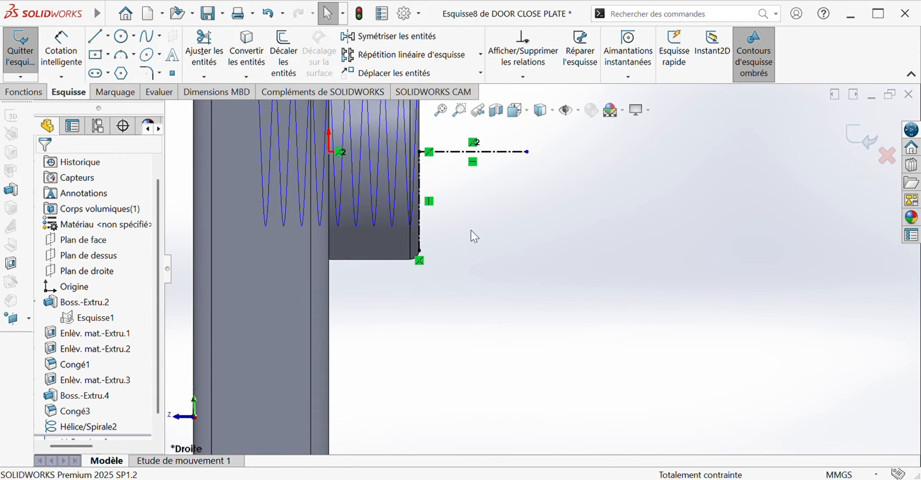
# - Sketch a closed triangle with a horizontal upper side and its lower tip on the vertical construction line
pyautogui.click(96, 36)
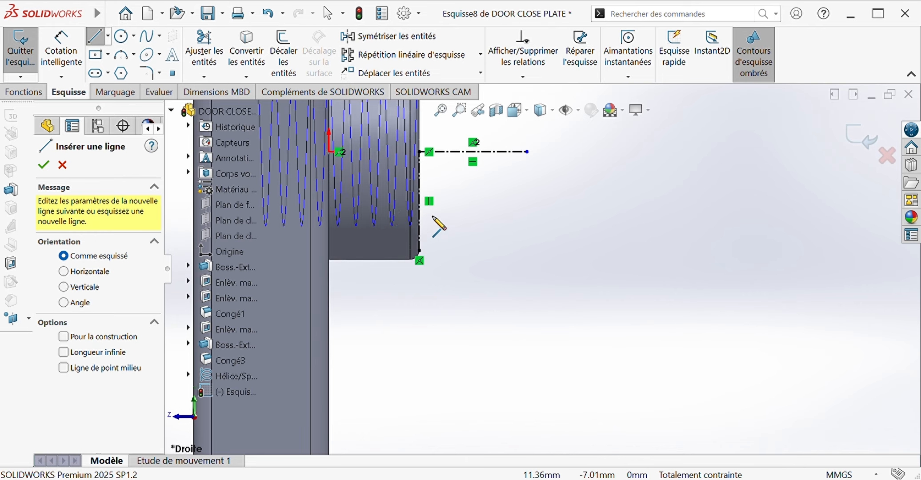
pyautogui.scroll(-2, 441, 245)
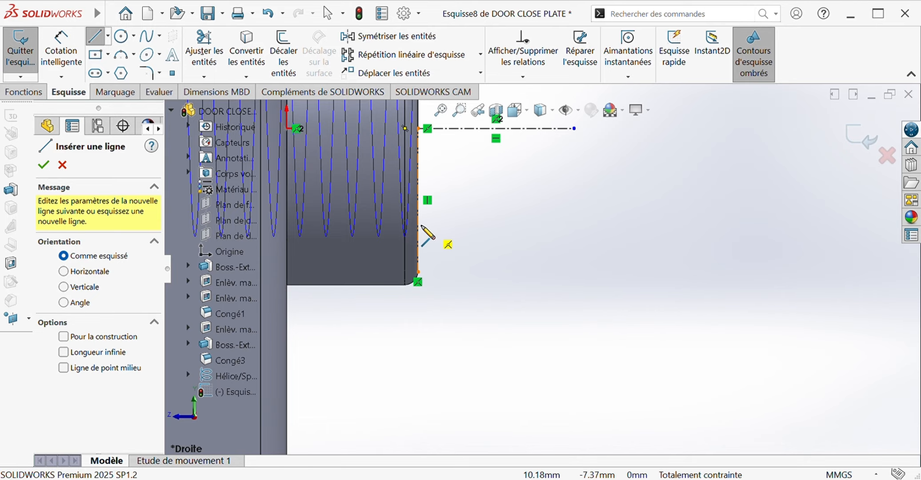
pyautogui.click(418, 215)
pyautogui.click(405, 180)
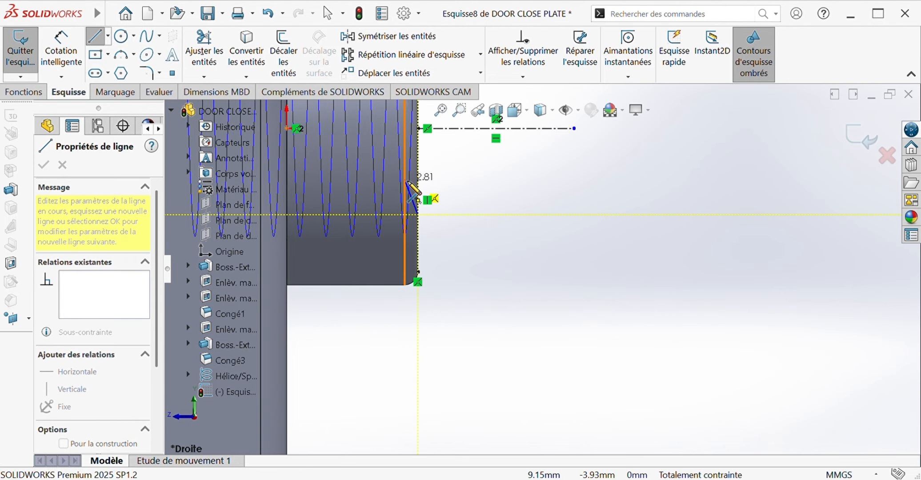
pyautogui.click(443, 180)
pyautogui.click(418, 216)
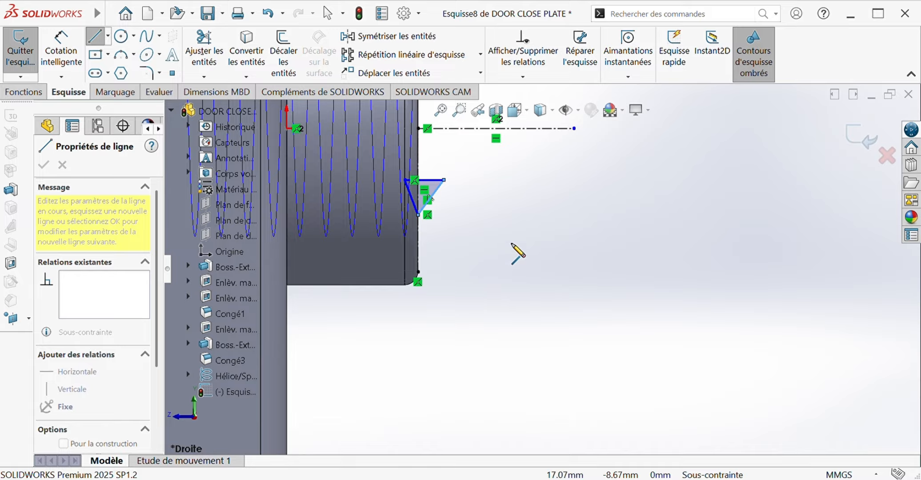
pyautogui.press('Escape')
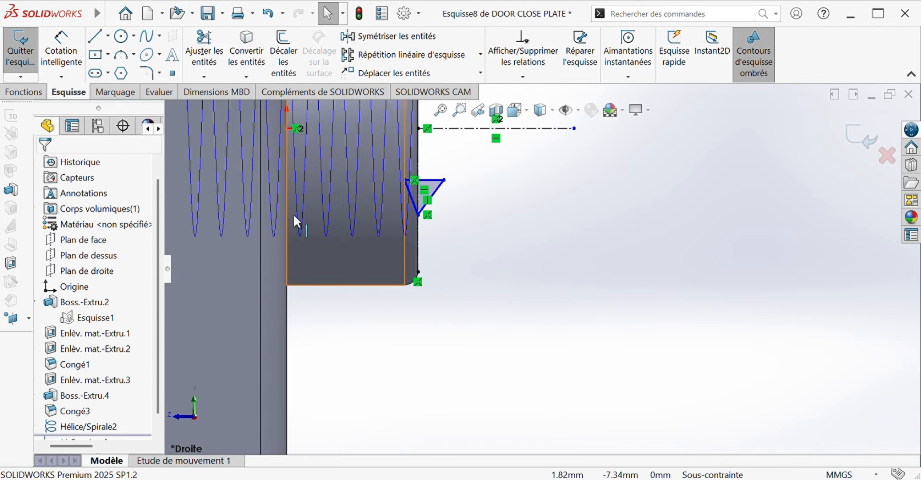
# - Make the triangle's two upper corners symmetric about the vertical construction line
pyautogui.click(419, 161)
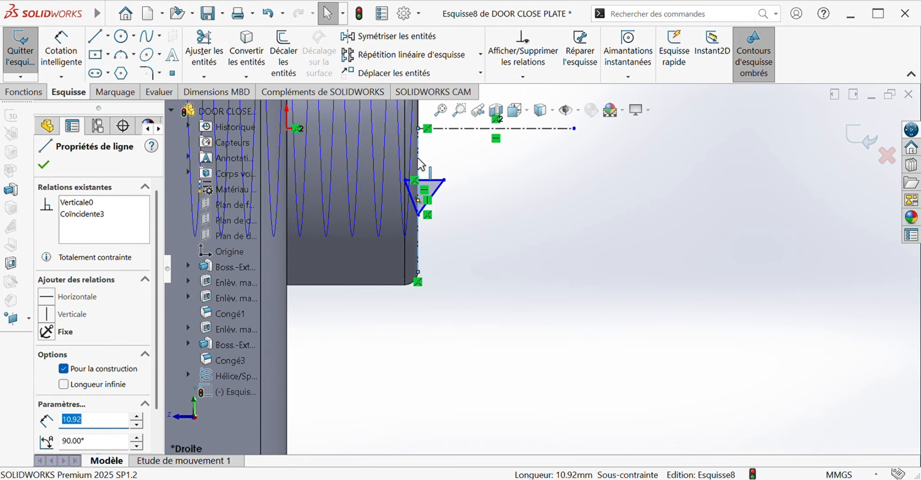
pyautogui.keyDown('ctrl'); pyautogui.click(444, 180); pyautogui.keyUp('ctrl')
pyautogui.keyDown('ctrl'); pyautogui.click(405, 180); pyautogui.keyUp('ctrl')
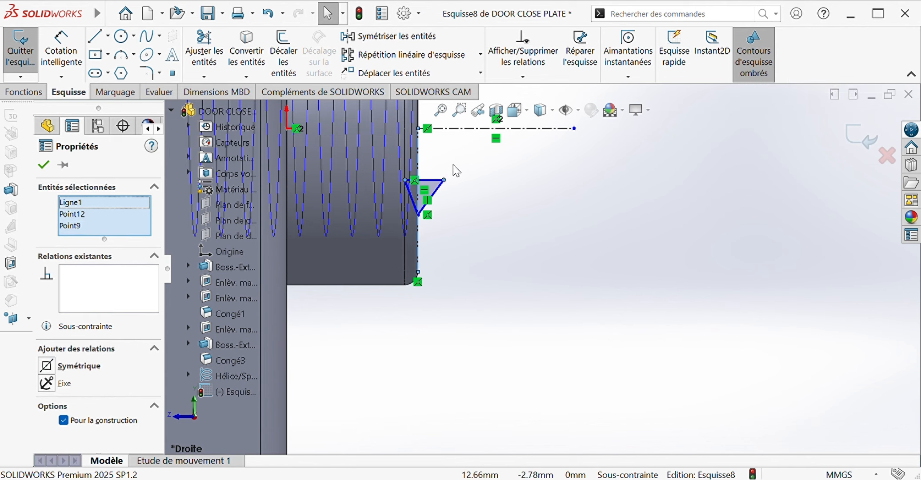
pyautogui.click(71, 366)
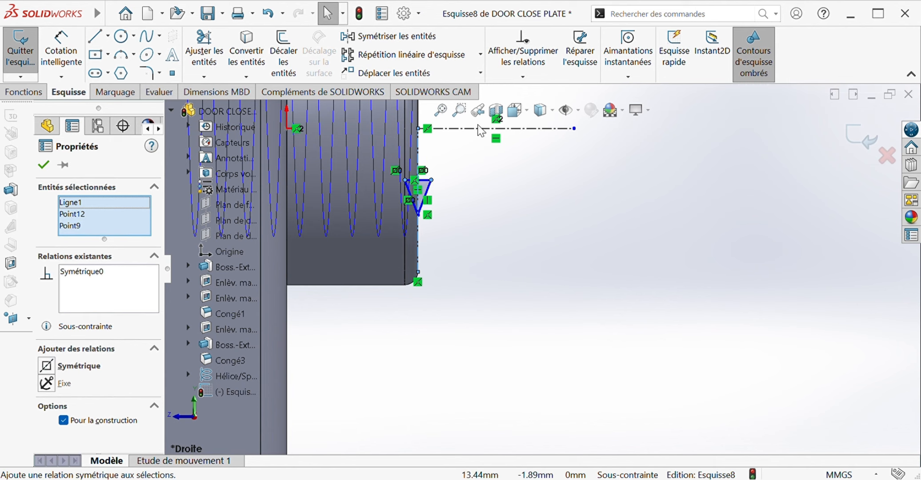
pyautogui.click(496, 235)
# - Dimension the angle between the triangle's two slanted sides as 60°
pyautogui.click(62, 48)
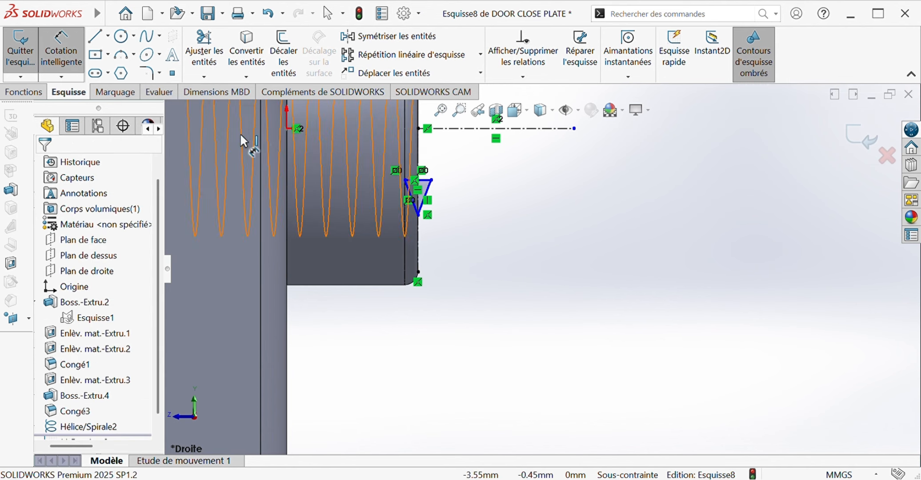
pyautogui.scroll(-3, 419, 196)
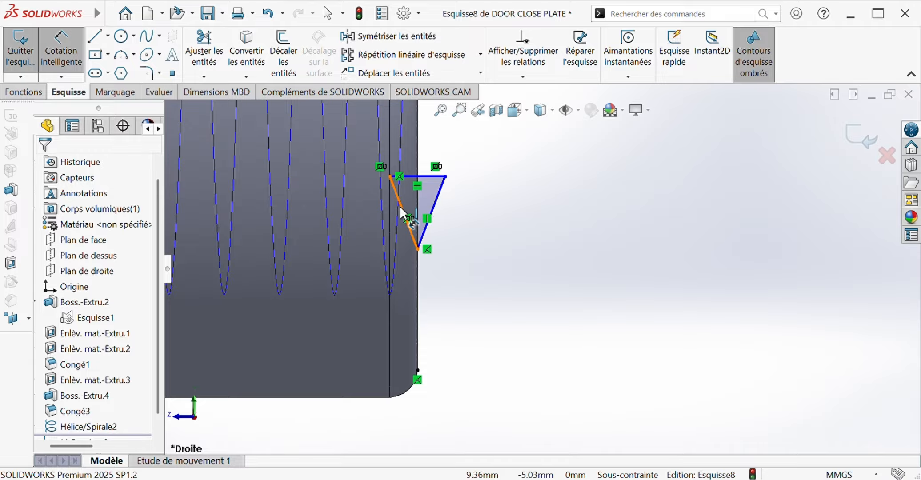
pyautogui.click(403, 209)
pyautogui.click(432, 212)
pyautogui.click(440, 152)
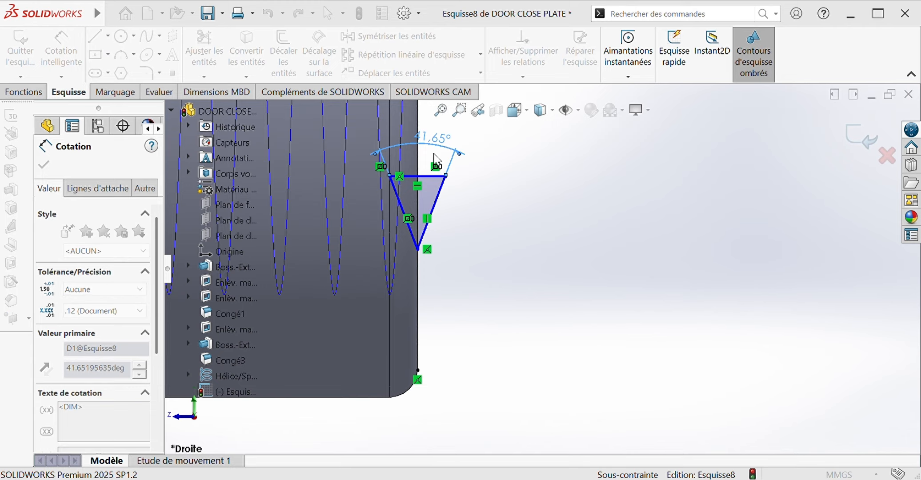
pyautogui.write('60')
pyautogui.press('Return')
# - Dimension the distance from the horizontal construction line to the triangle's lower tip as 8.22 mm
pyautogui.scroll(2, 462, 243)
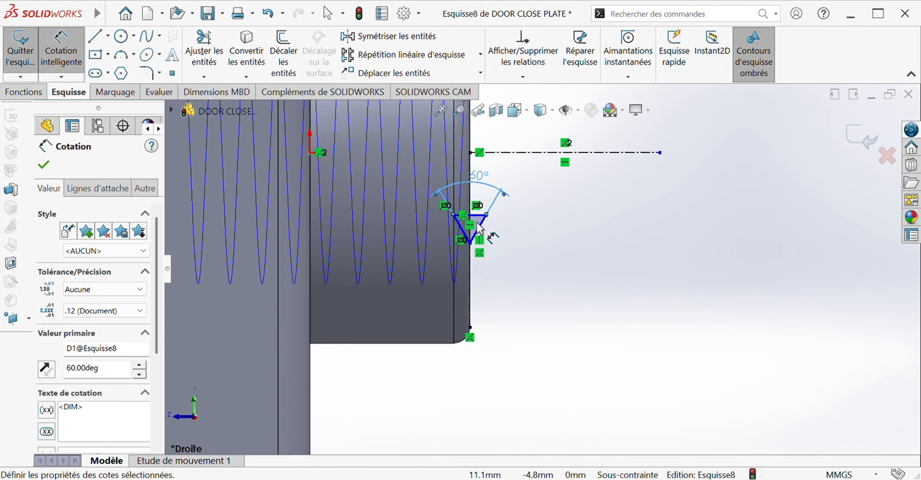
pyautogui.click(493, 152)
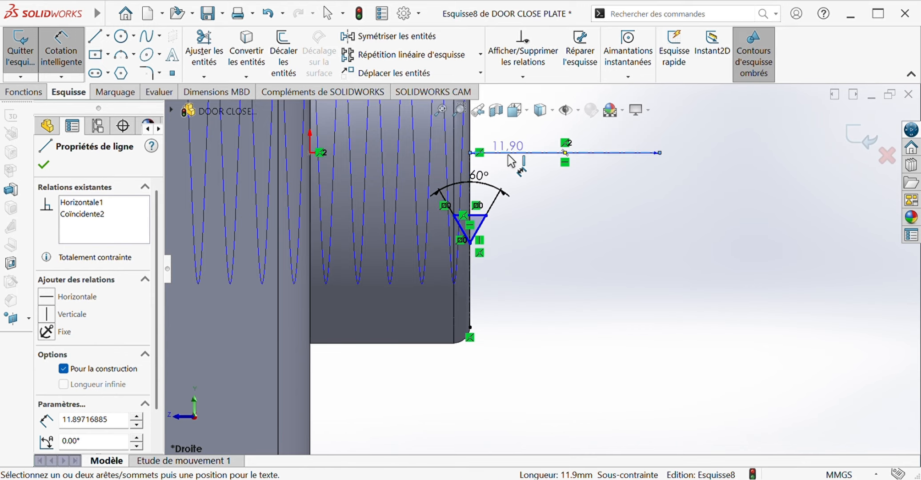
pyautogui.click(471, 243)
pyautogui.click(682, 242)
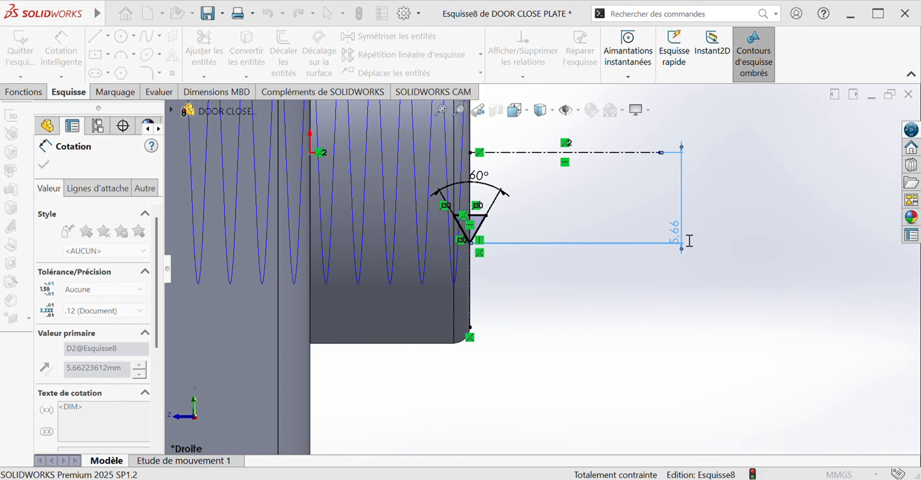
pyautogui.press('Return')
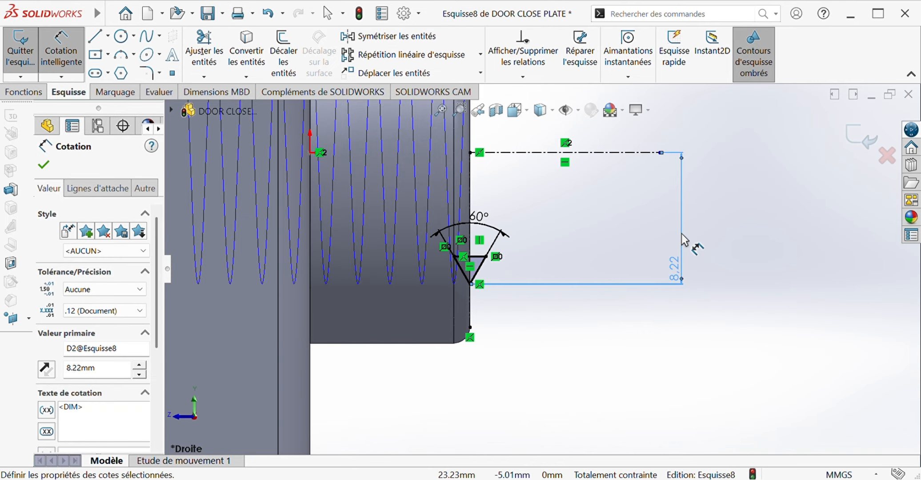
# - Round the triangle's lower tip with a 0.15 mm sketch fillet and exit the sketch
pyautogui.click(44, 166)
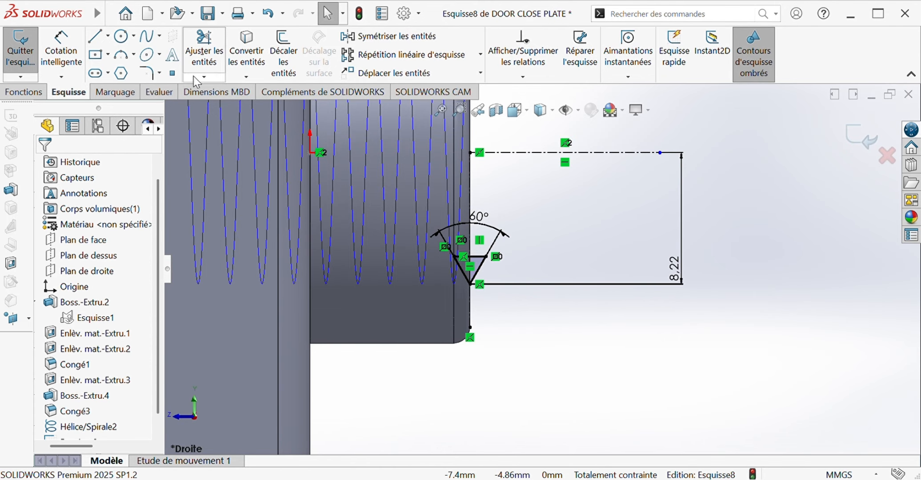
pyautogui.click(147, 74)
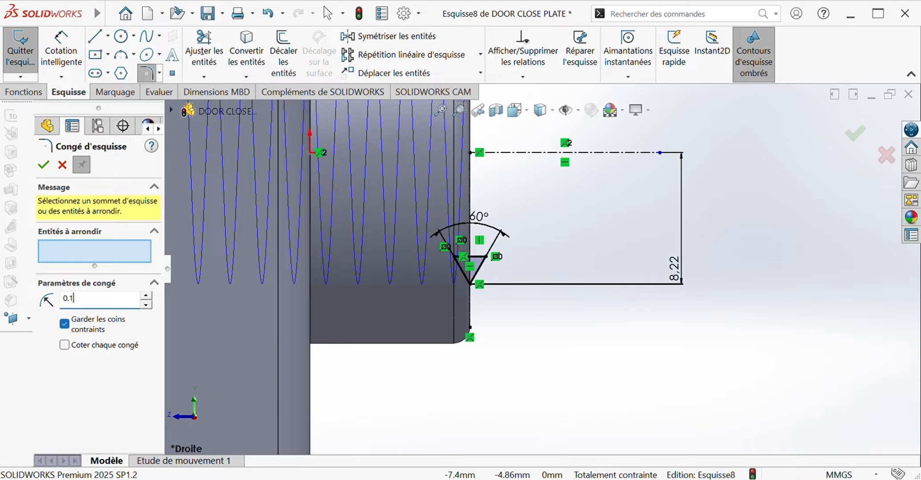
pyautogui.click(470, 283)
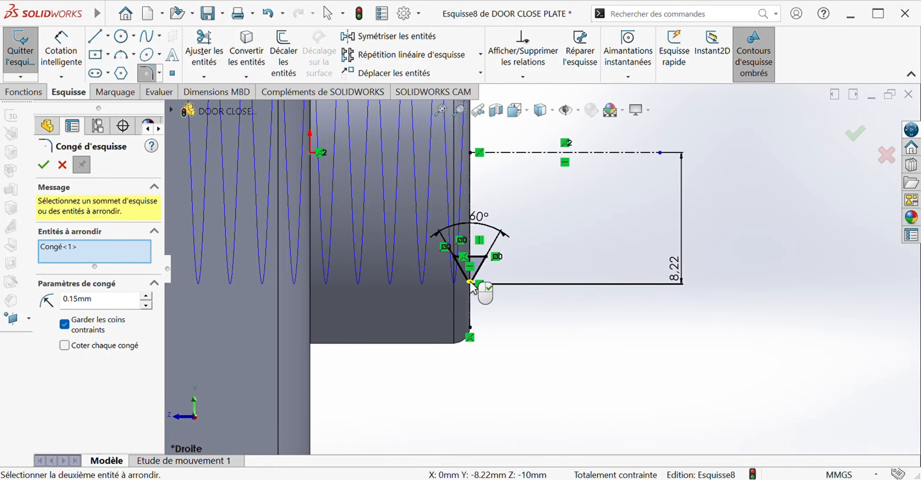
pyautogui.click(43, 166)
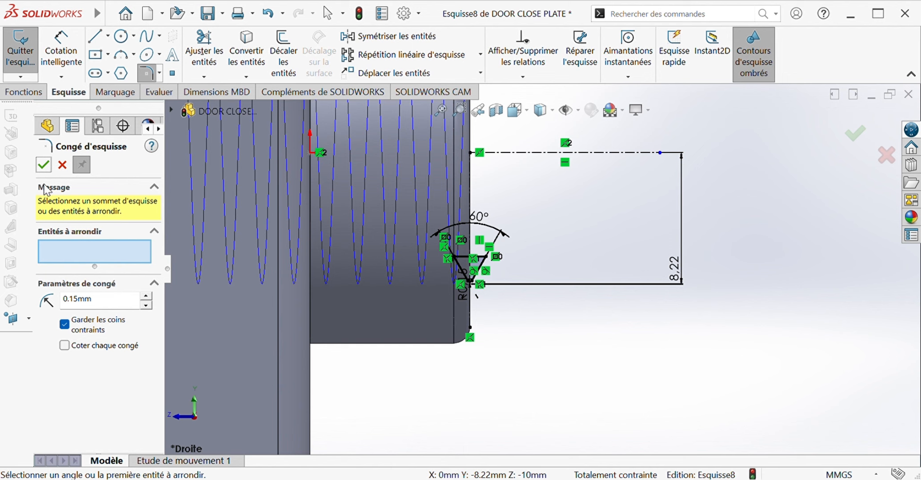
pyautogui.click(45, 165)
pyautogui.click(855, 133)
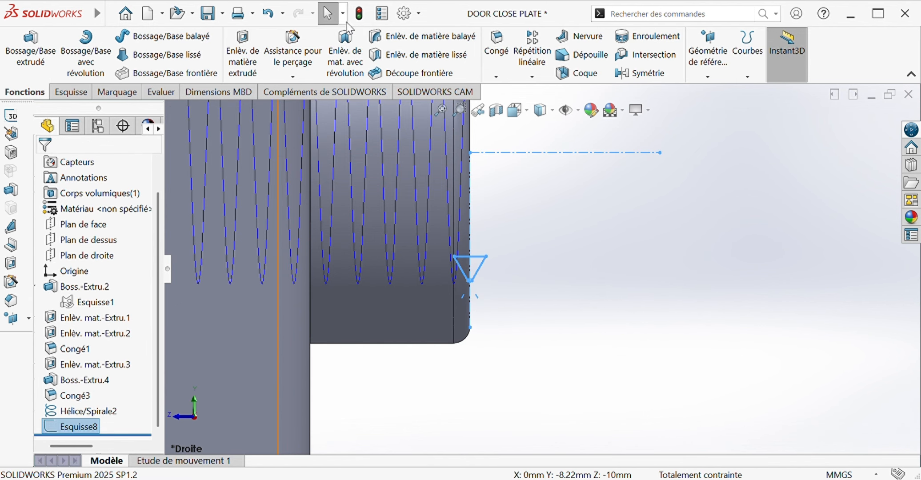
# - Cut the internal thread in the boss with a swept cut, using the triangular sketch as profile and the helix as path
pyautogui.click(395, 39)
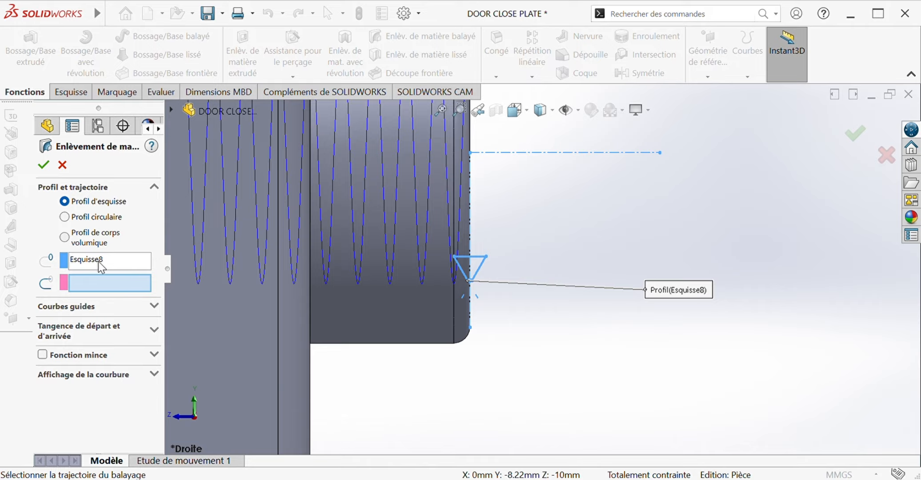
pyautogui.click(425, 277)
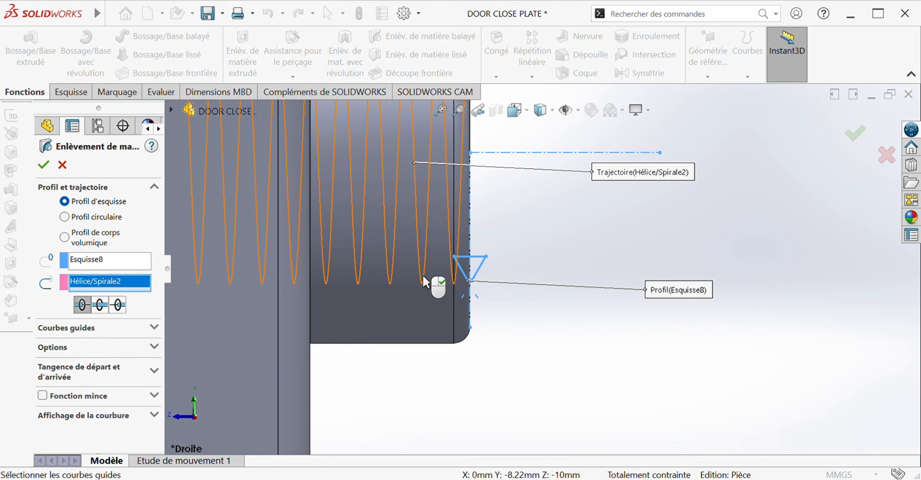
pyautogui.click(127, 269)
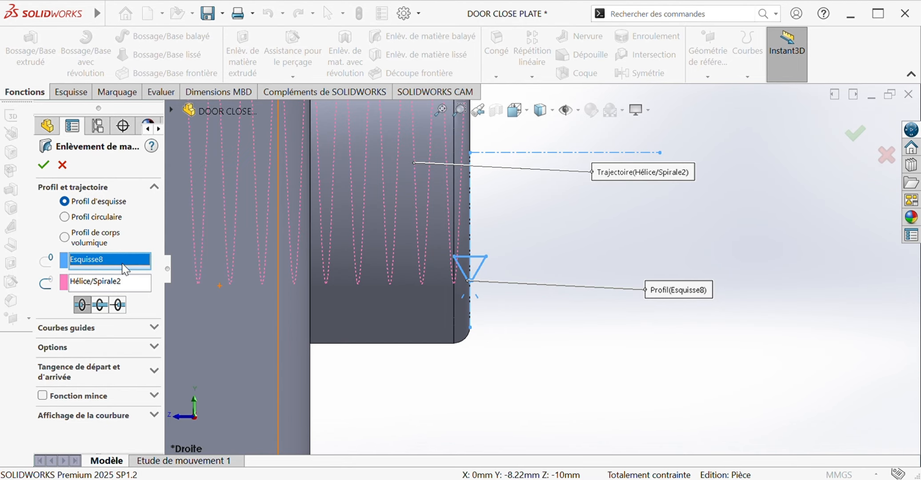
pyautogui.press('Delete')
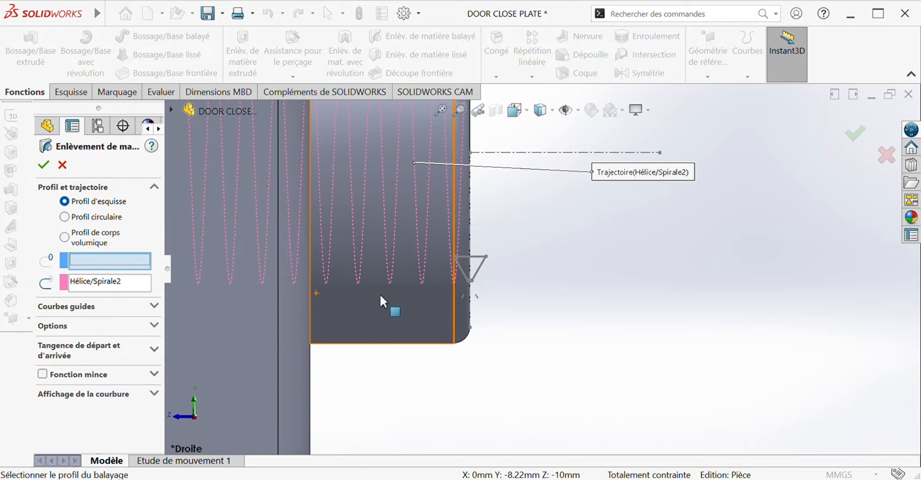
pyautogui.click(466, 275)
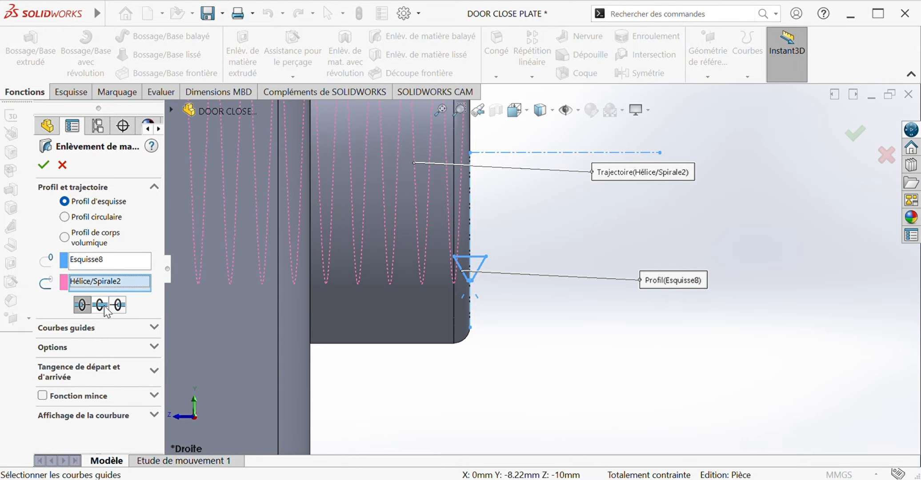
pyautogui.click(83, 308)
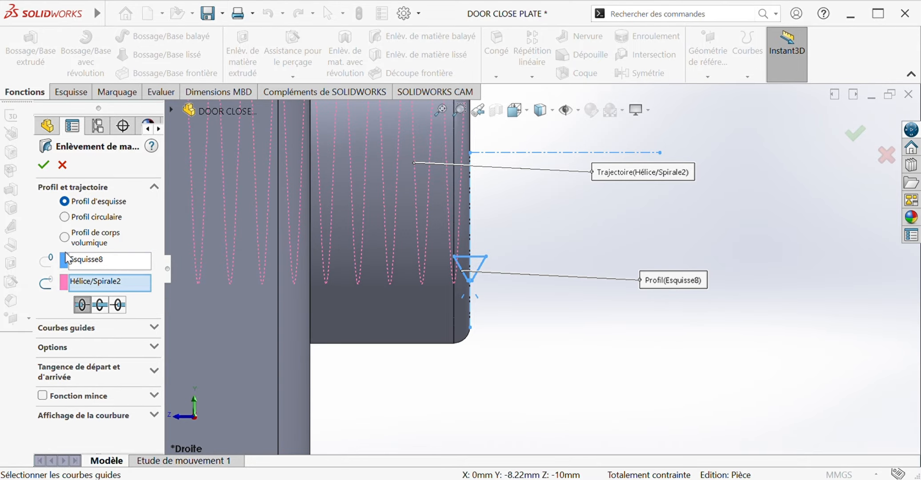
pyautogui.click(136, 281)
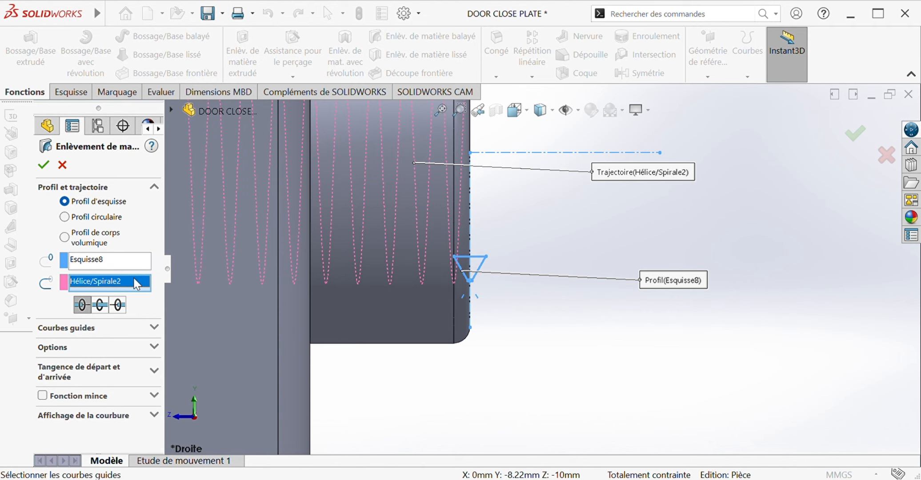
pyautogui.press('Delete')
pyautogui.click(228, 244)
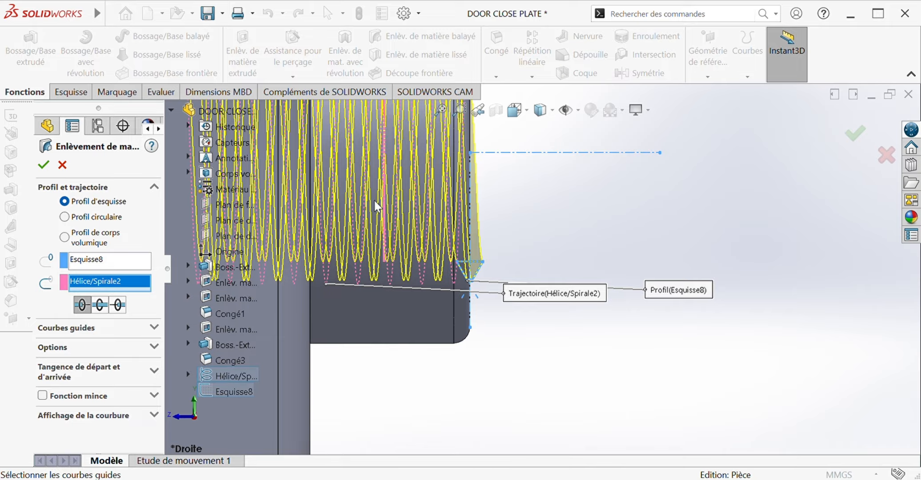
pyautogui.click(43, 165)
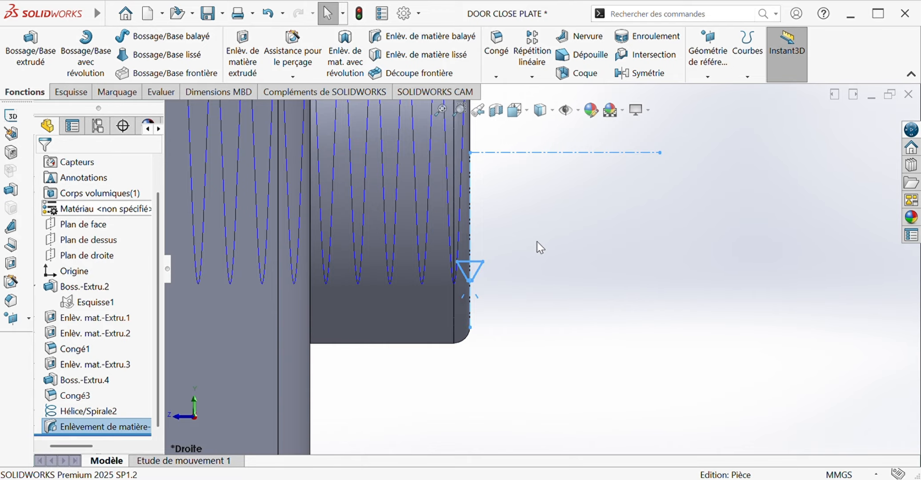
# - Try to hide the helix curve running through the threaded boss
pyautogui.scroll(5, 543, 222)
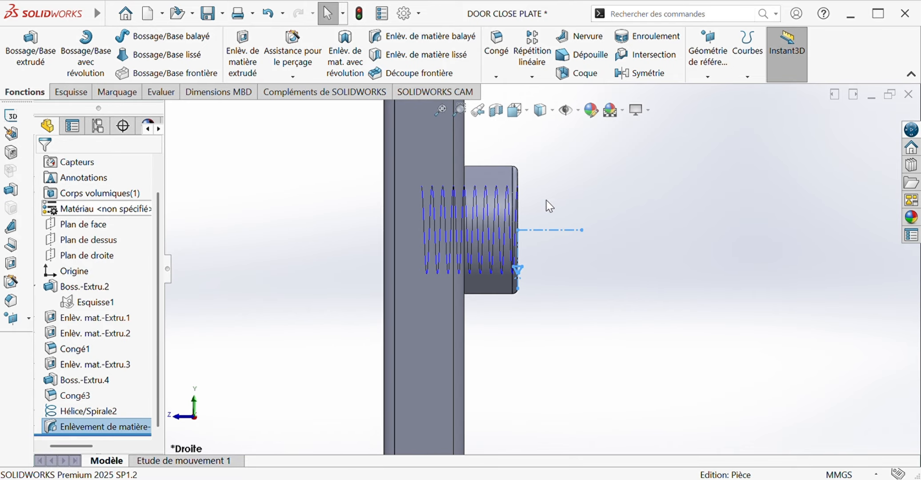
pyautogui.rightClick(67, 410)
pyautogui.click(80, 214)
pyautogui.moveTo(604, 221); pyautogui.dragTo(557, 216, button='middle')
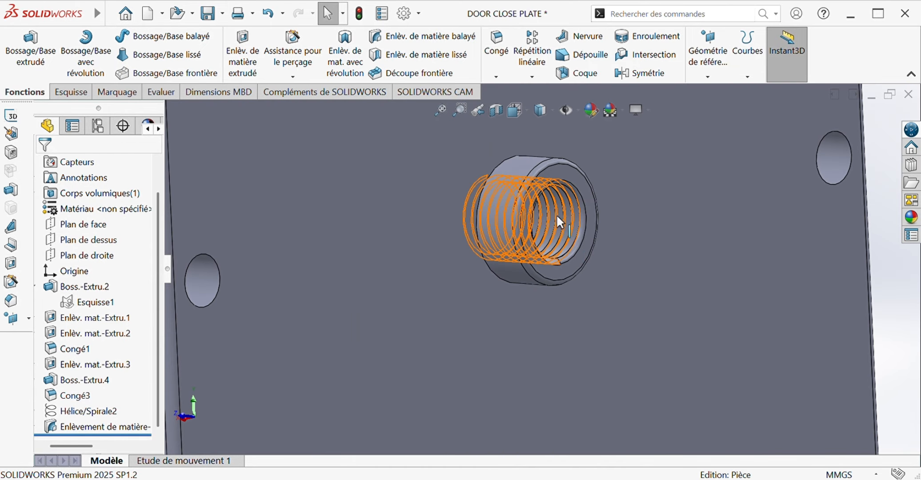
pyautogui.rightClick(86, 412)
pyautogui.click(103, 216)
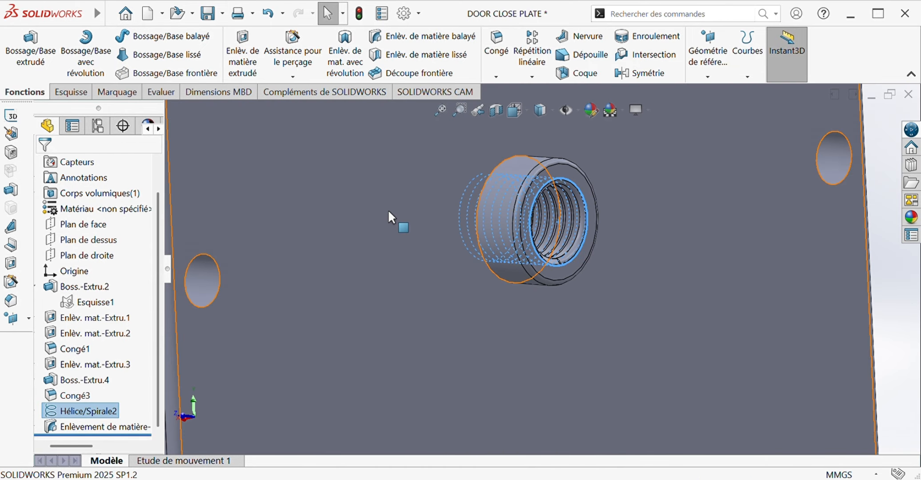
pyautogui.click(302, 356)
pyautogui.click(881, 224)
# - Assign the polished steel metal appearance (acier poli) to the whole DOOR CLOSE PLATE part
pyautogui.scroll(5, 545, 271)
pyautogui.click(591, 110)
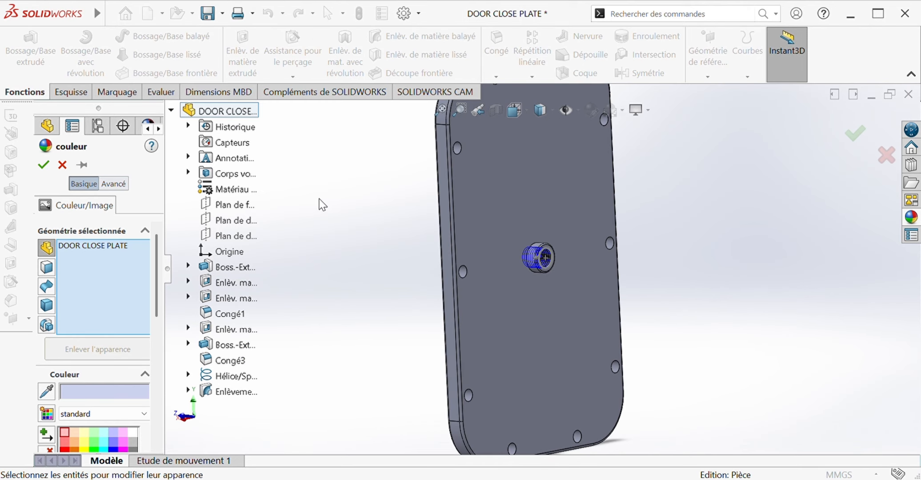
pyautogui.click(62, 165)
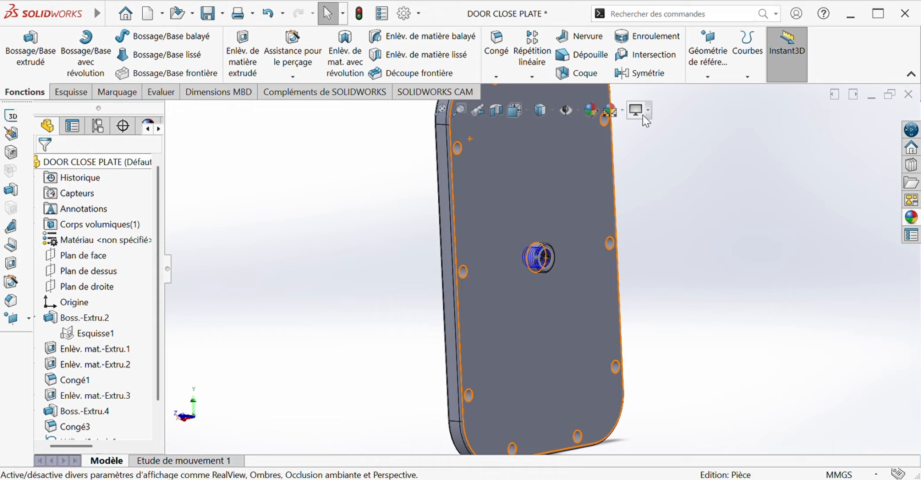
pyautogui.click(596, 107)
pyautogui.click(490, 172)
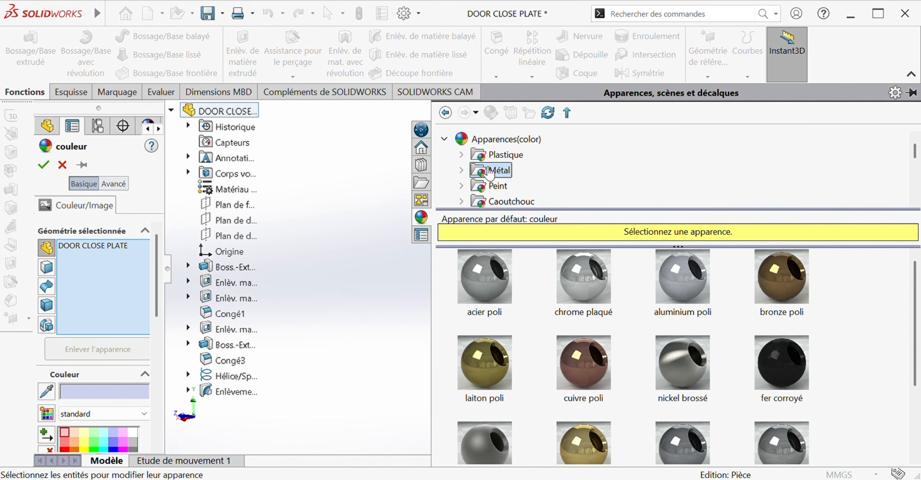
pyautogui.click(496, 279)
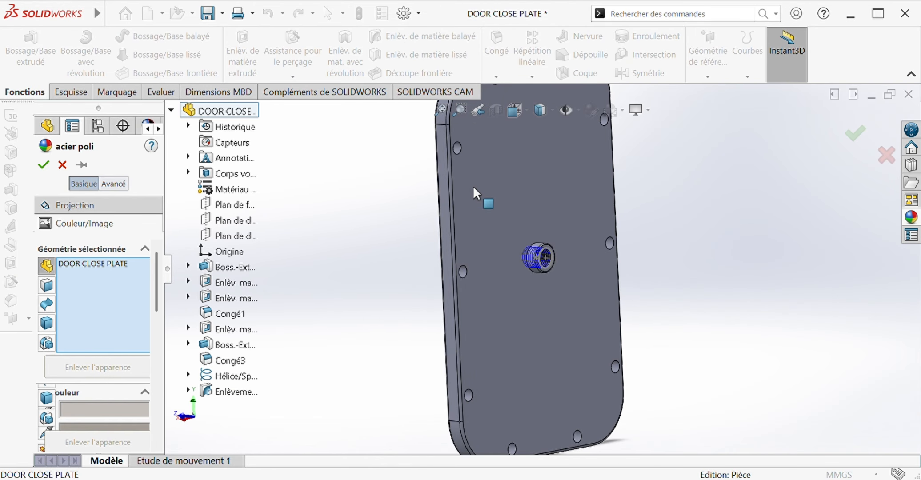
pyautogui.click(300, 249)
# - Set the polished steel appearance's main colour to the light cyan standard swatch (RGB 192, 255, 255) and apply it
pyautogui.scroll(-5, 125, 332)
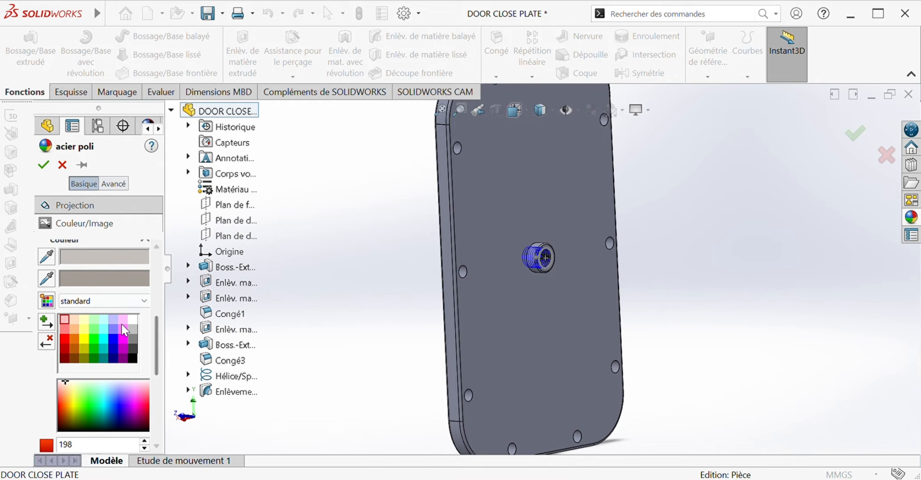
pyautogui.click(100, 320)
pyautogui.scroll(-3, 137, 313)
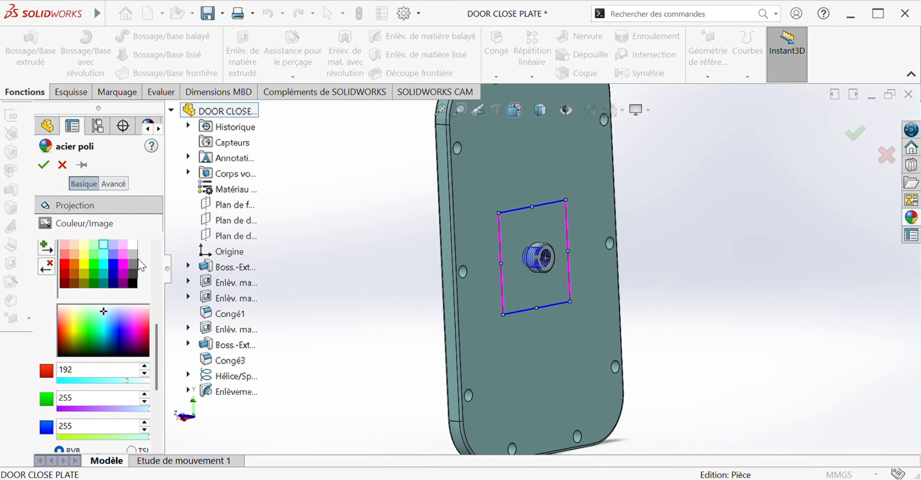
pyautogui.scroll(8, 157, 324)
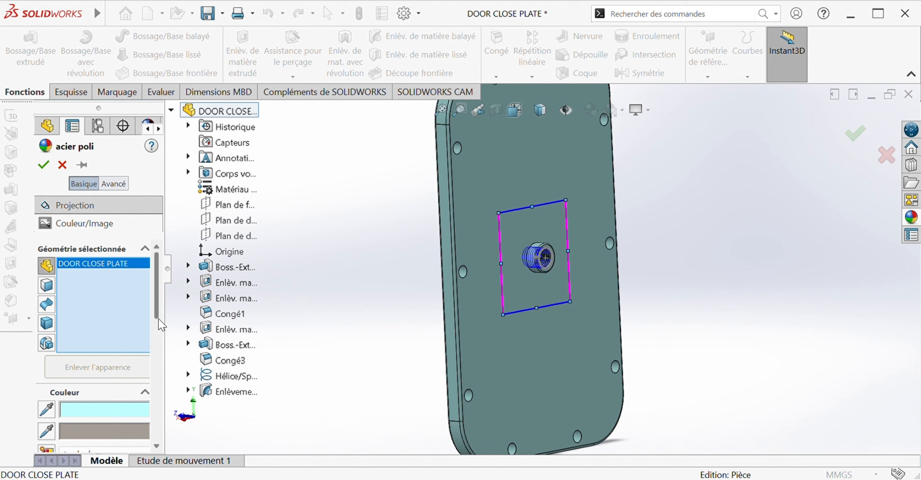
pyautogui.click(44, 164)
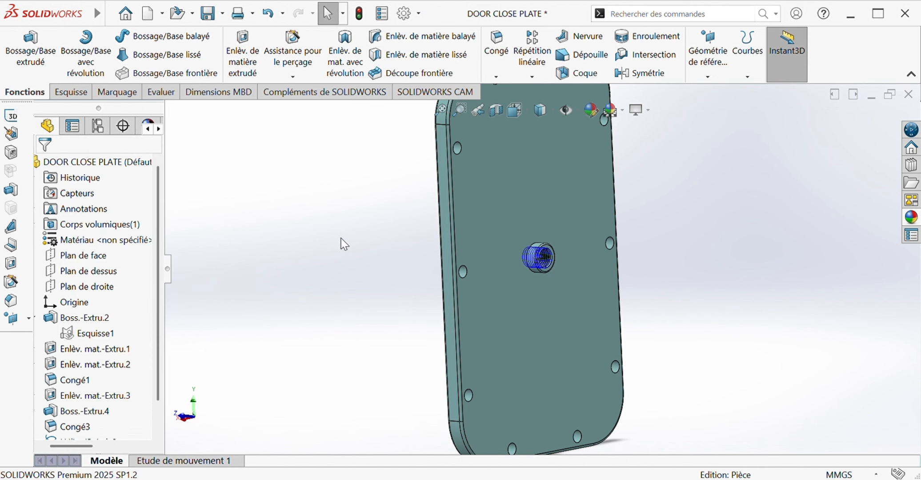